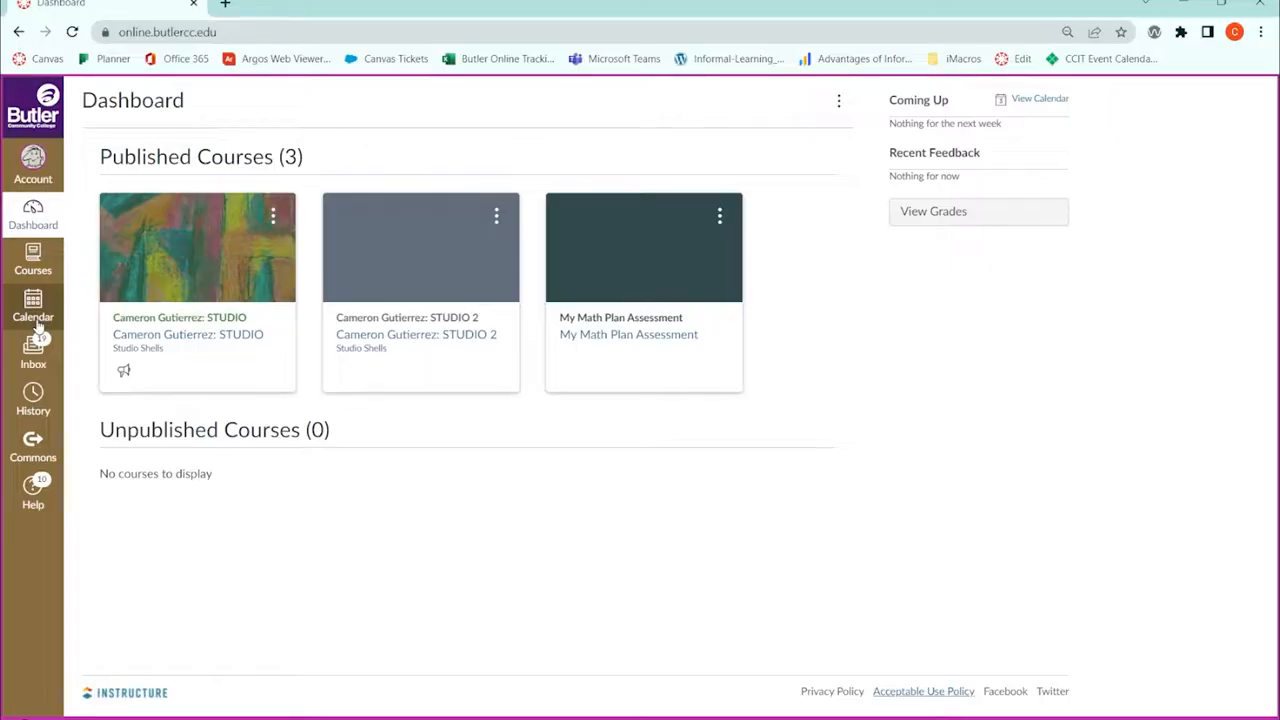
# Open the calendar, browse back to May 2022 and return to July 2022.
pyautogui.click(37, 324)
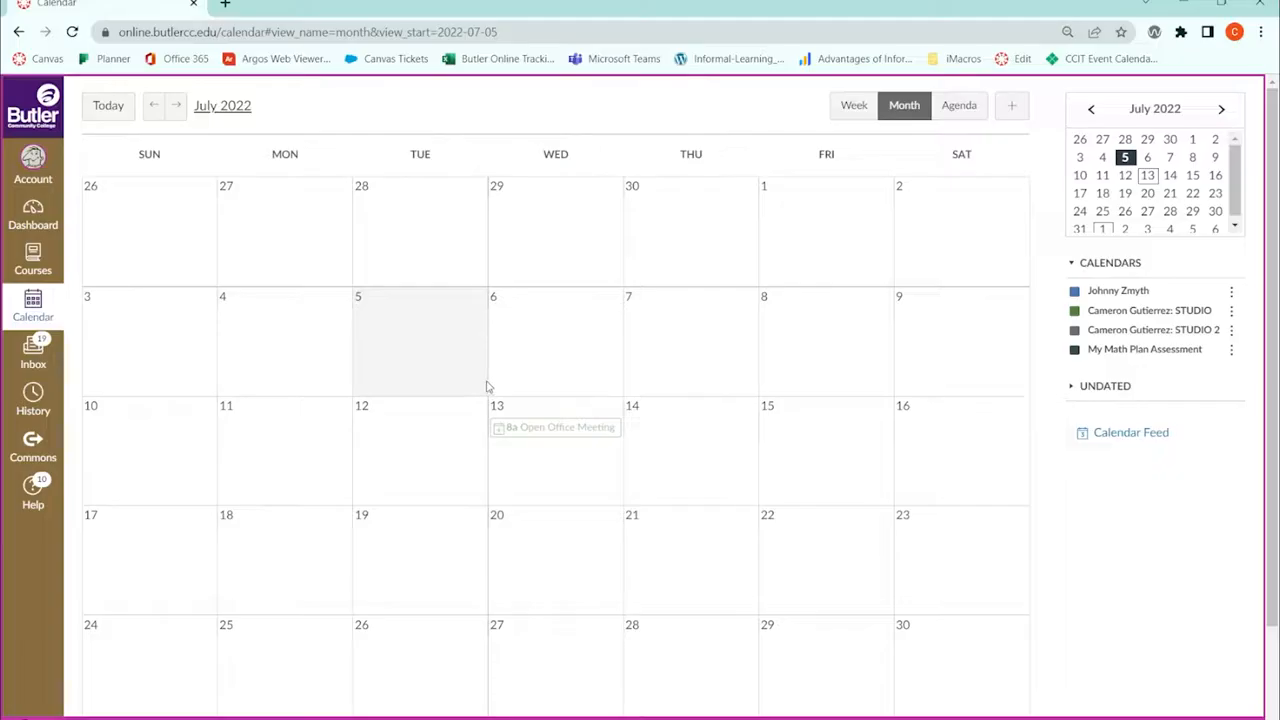
pyautogui.click(154, 106)
pyautogui.click(154, 108)
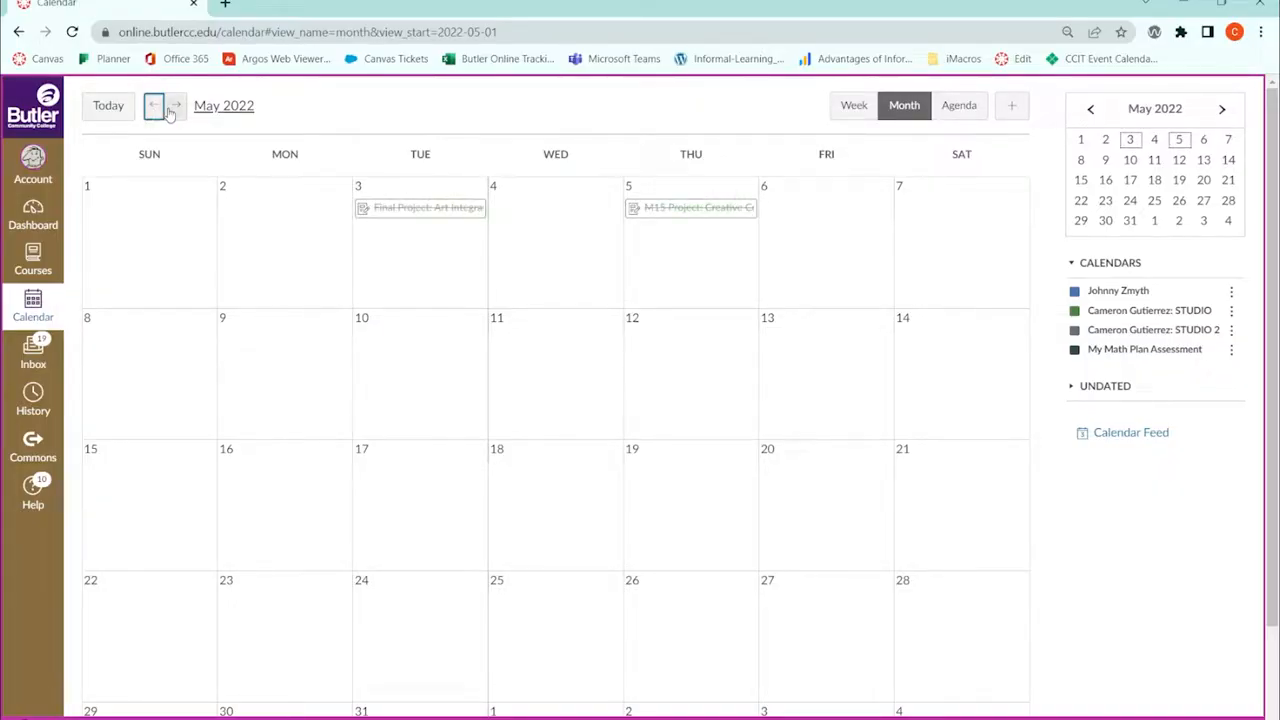
pyautogui.click(172, 108)
pyautogui.click(173, 107)
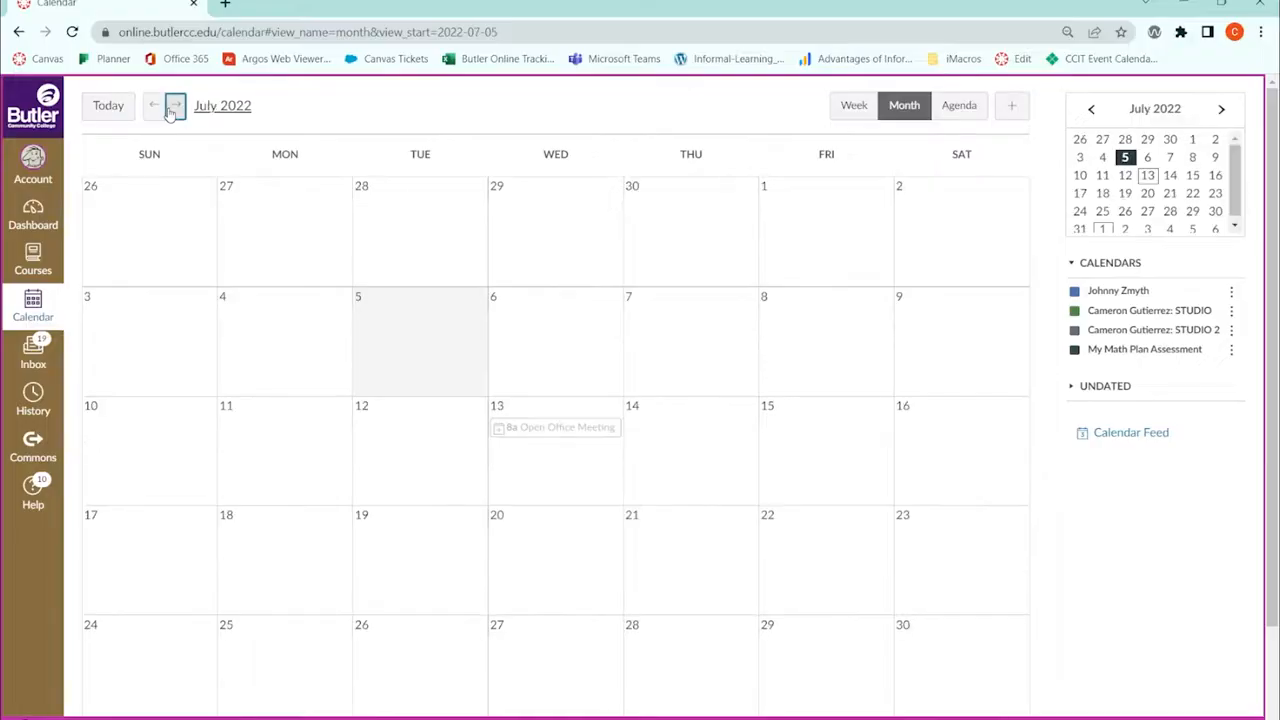
# Jump the main calendar to May 16, 2022 using its date picker.
pyautogui.click(236, 116)
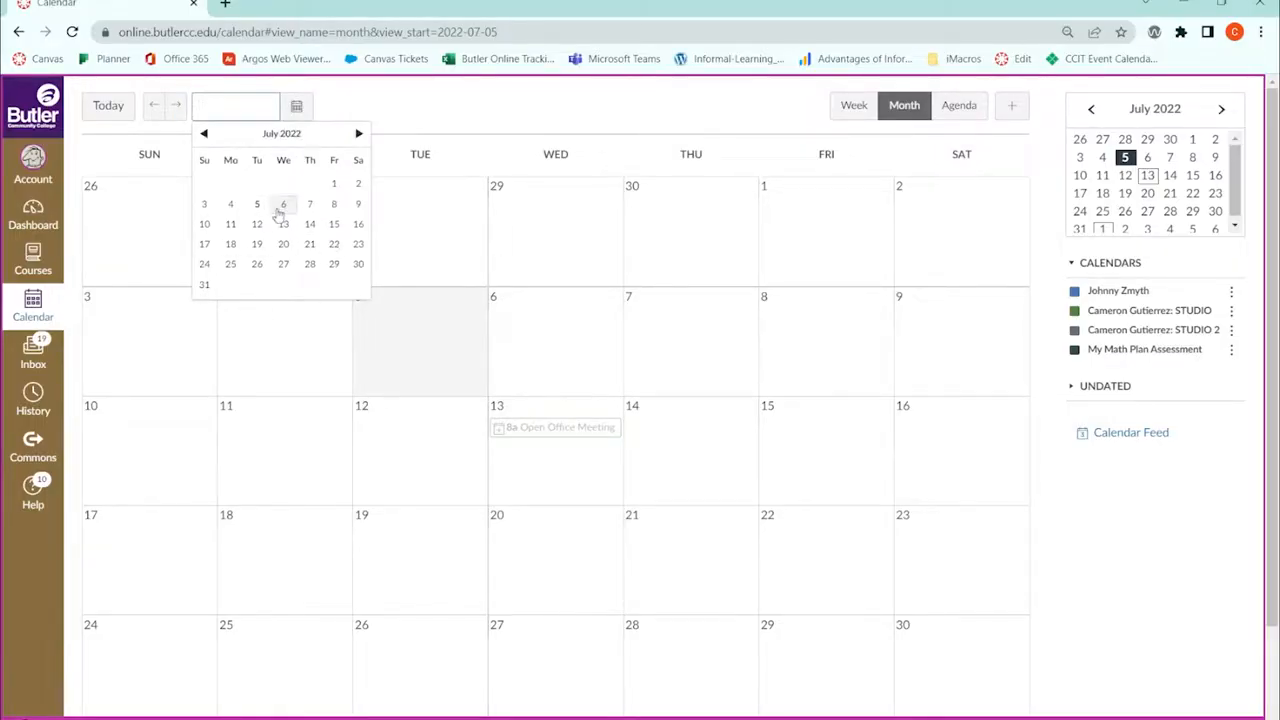
pyautogui.click(204, 134)
pyautogui.click(204, 134)
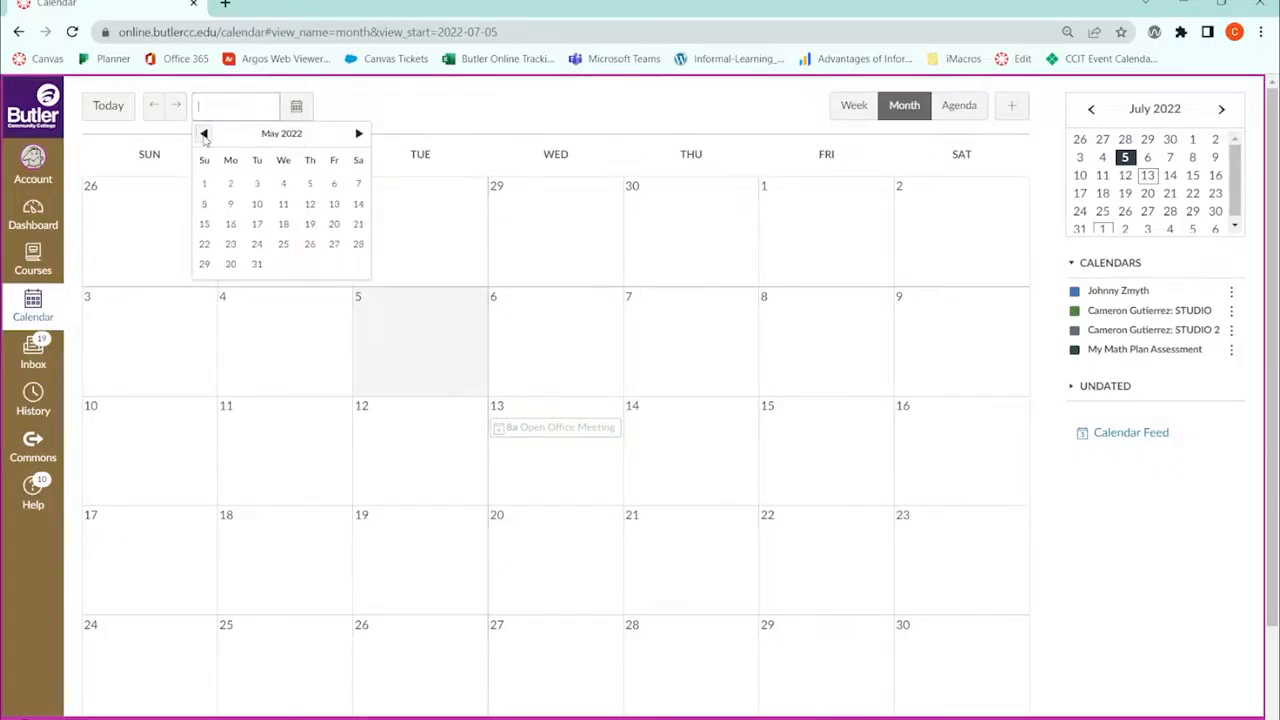
pyautogui.click(239, 231)
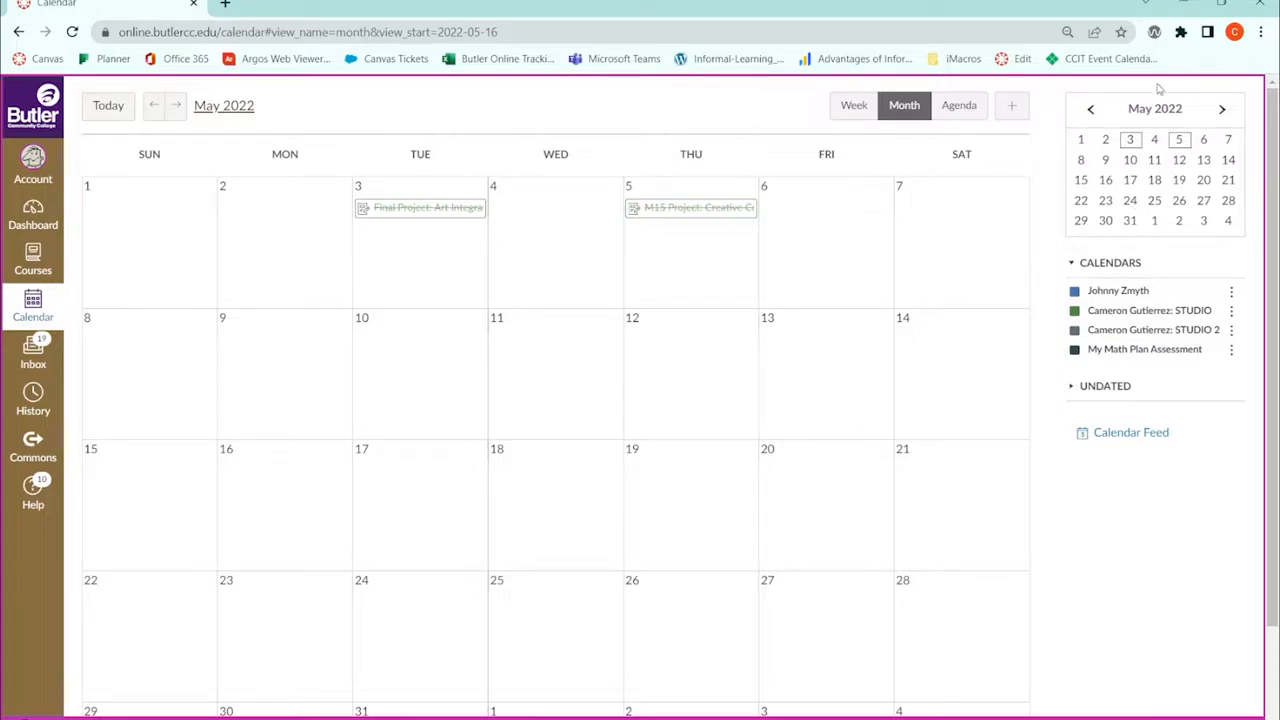
# Bring up March 16, 2022 in the main calendar by way of the mini calendar.
pyautogui.click(1090, 108)
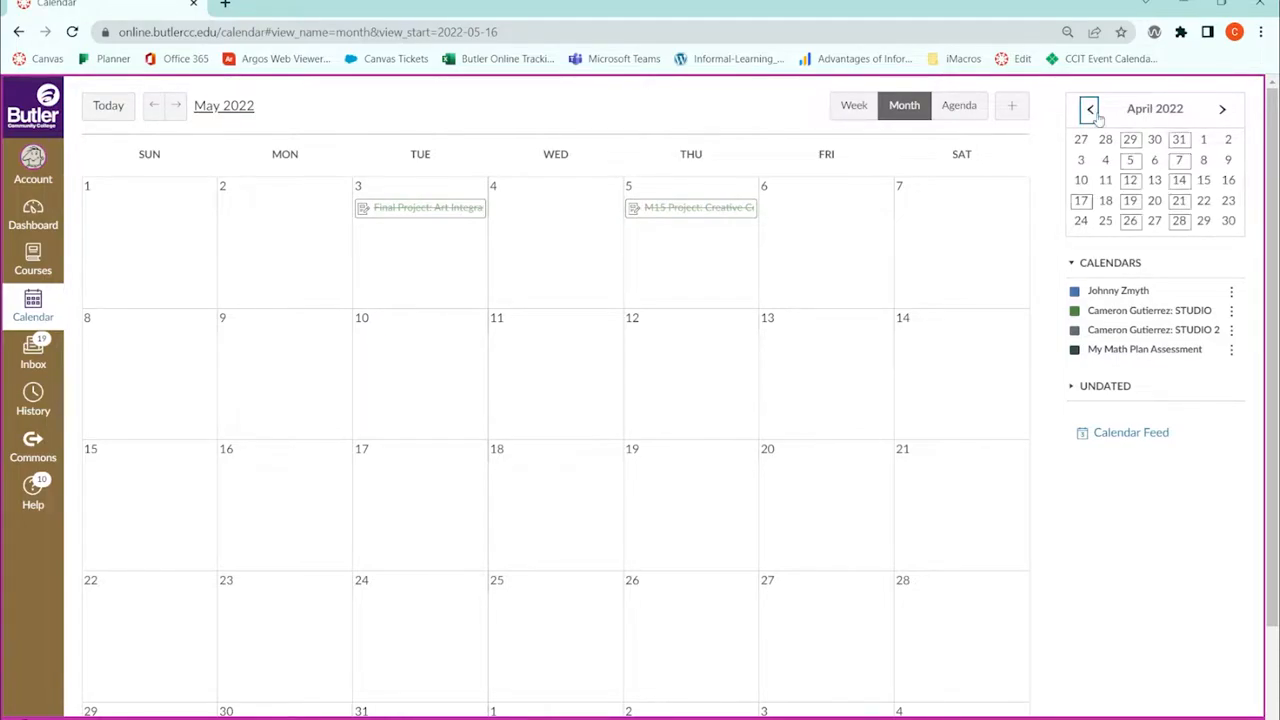
pyautogui.click(1089, 110)
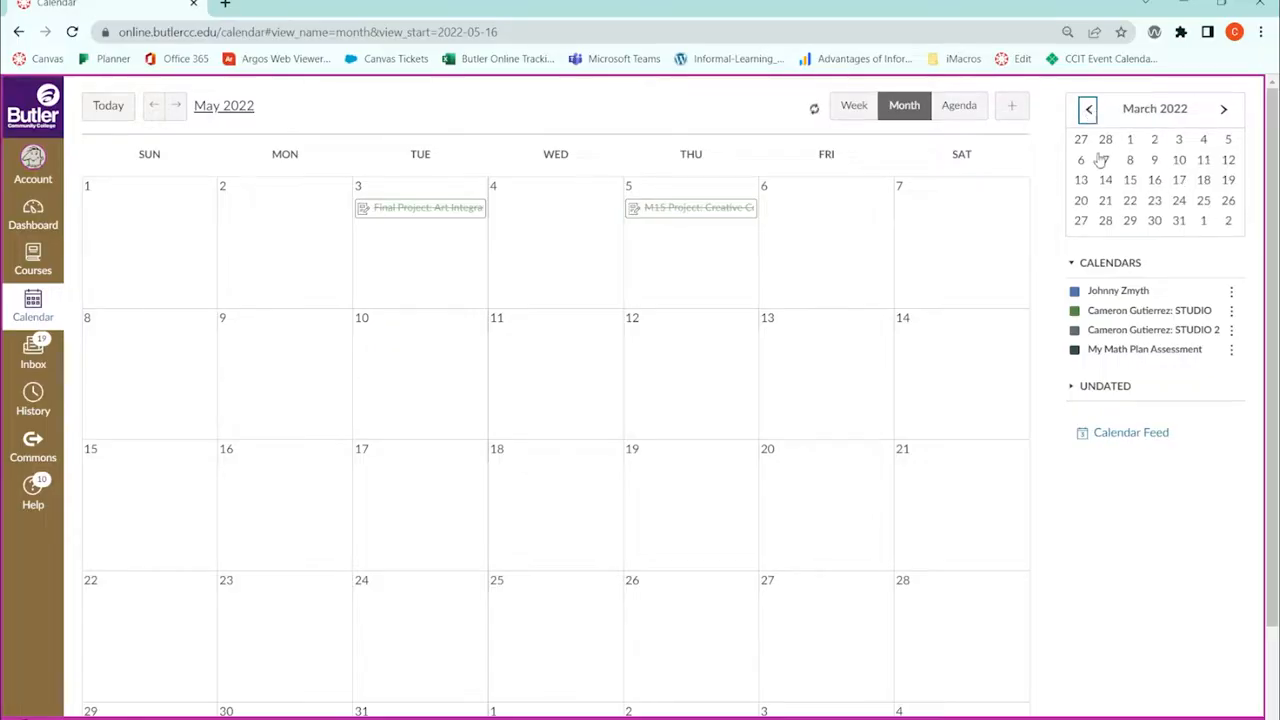
pyautogui.click(1155, 180)
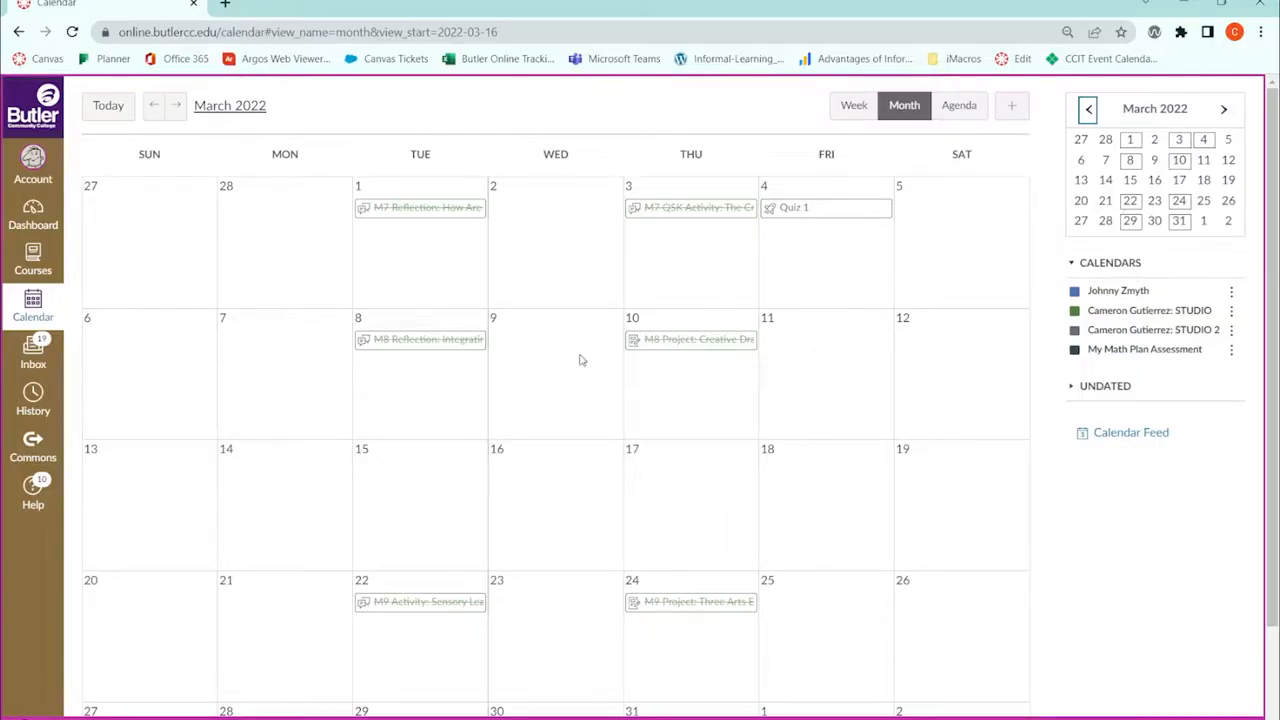
# View the March 2022 schedule by week and as an agenda, and return to the month view.
pyautogui.click(849, 120)
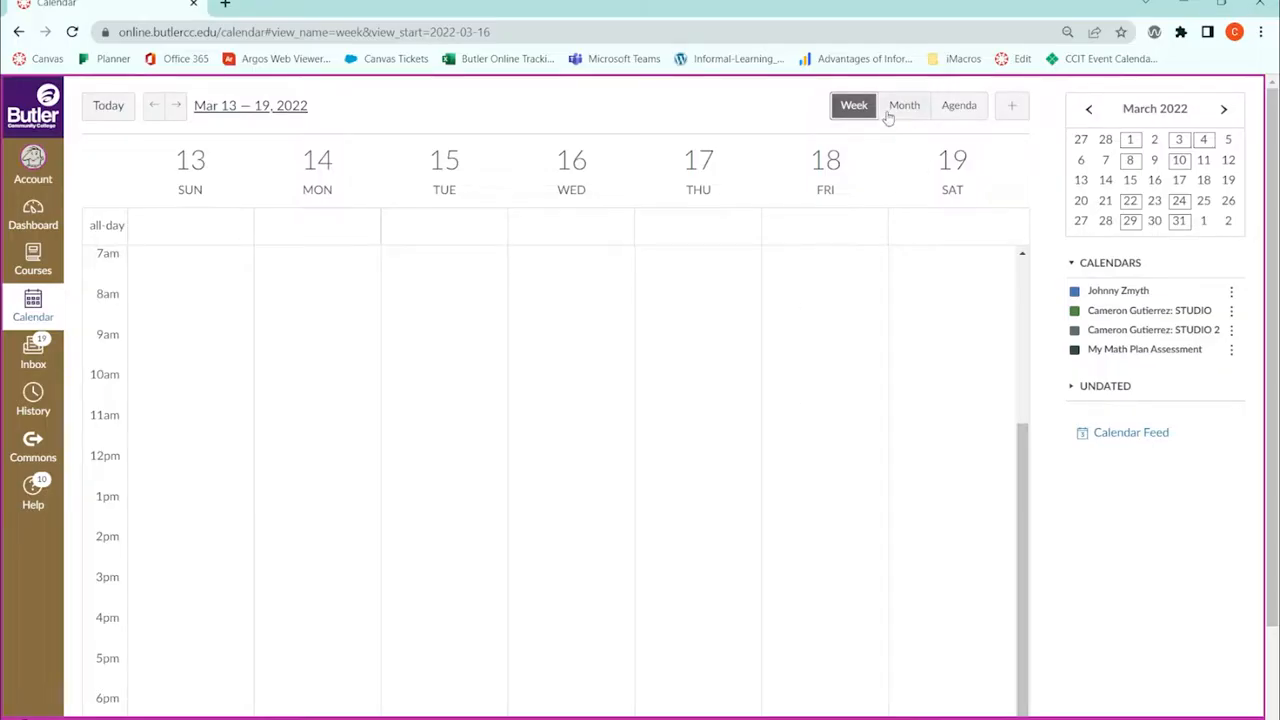
pyautogui.click(888, 116)
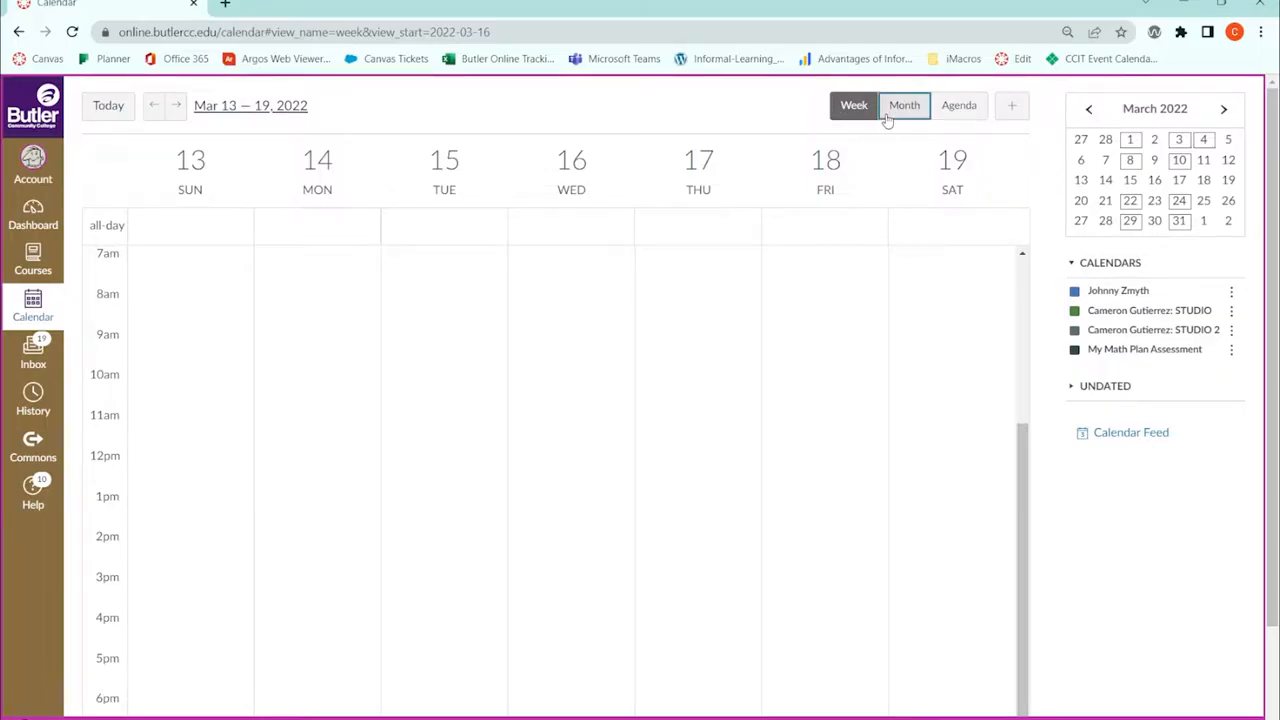
pyautogui.click(961, 112)
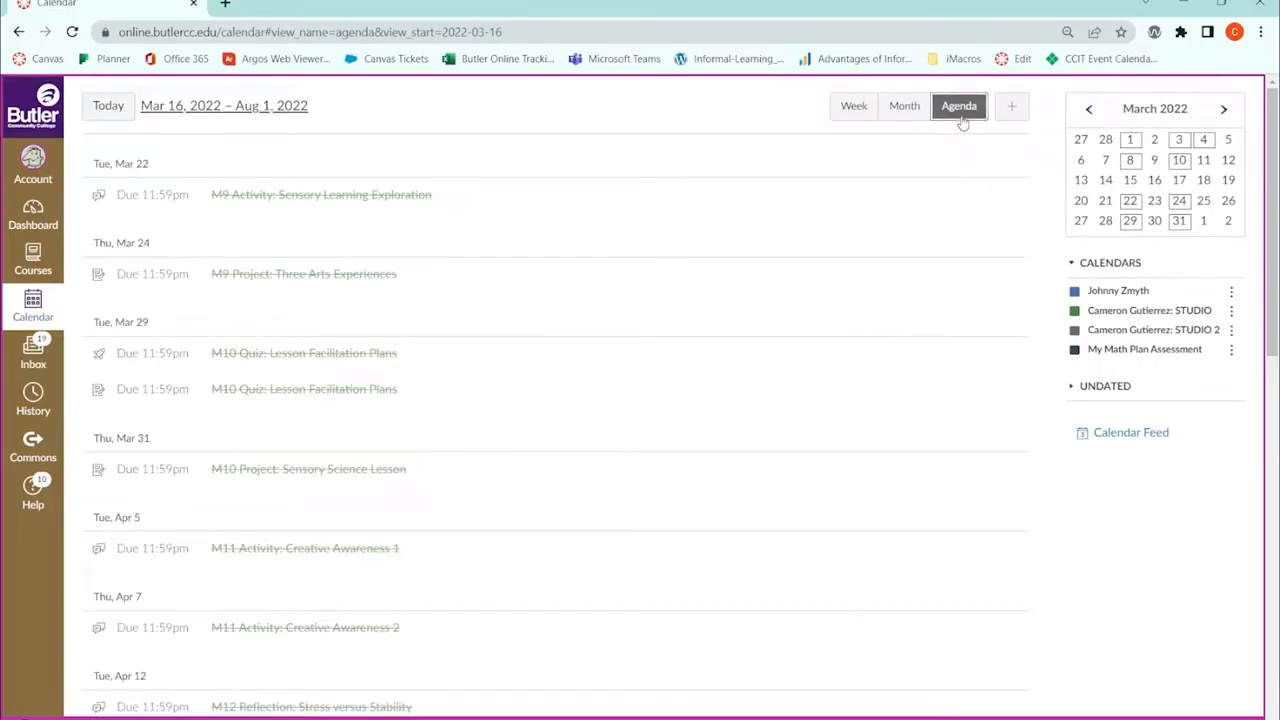
pyautogui.click(896, 110)
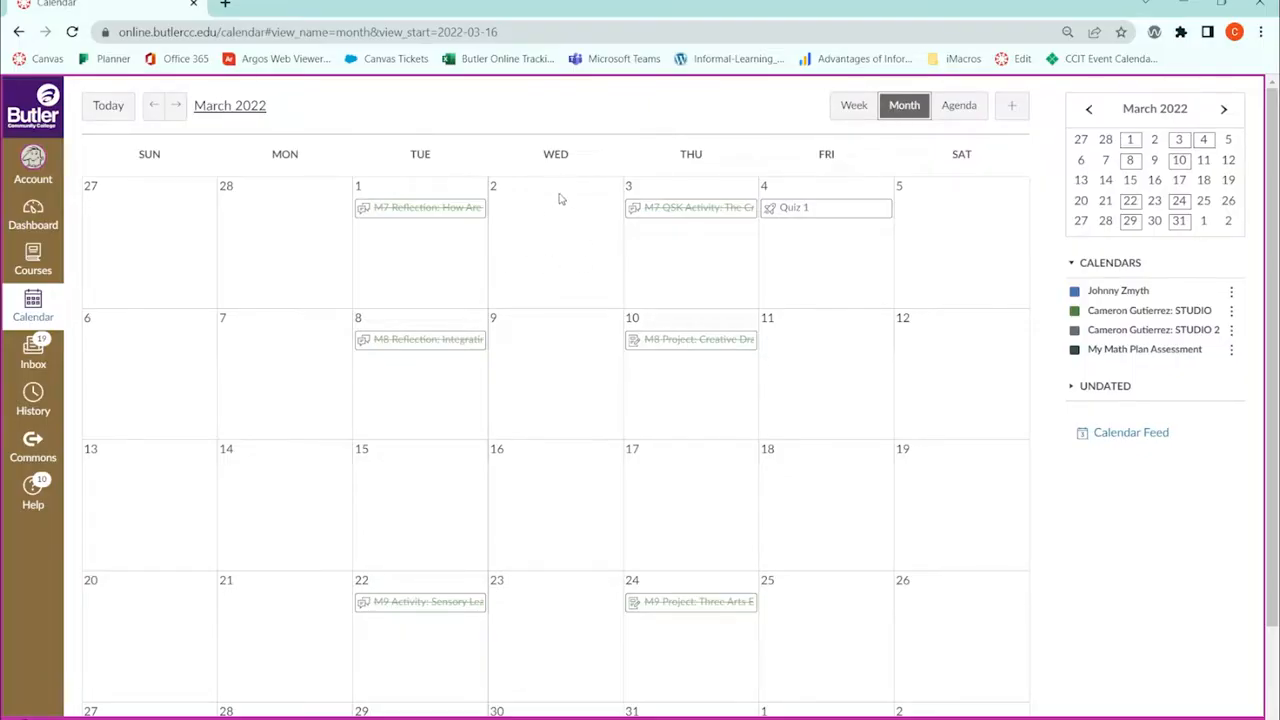
# Start a new event on March 2, 2022 in the STUDIO course calendar, titled "Test Event".
pyautogui.click(548, 231)
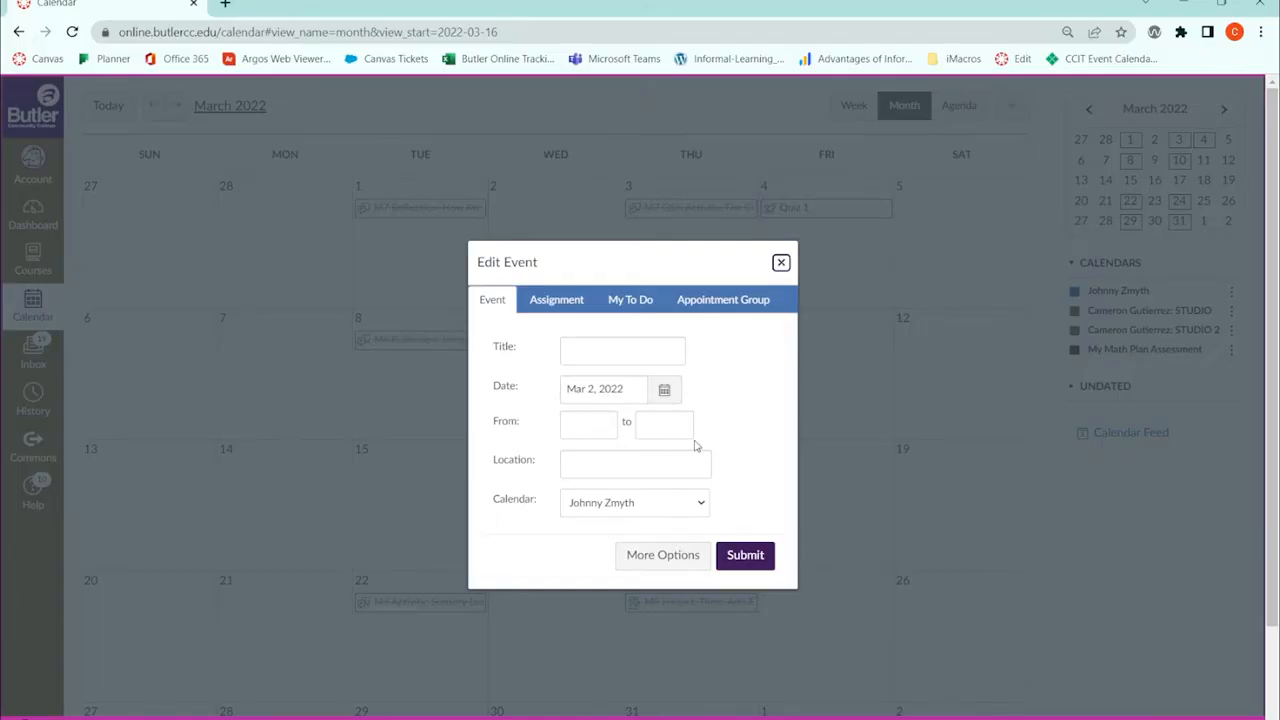
pyautogui.click(612, 508)
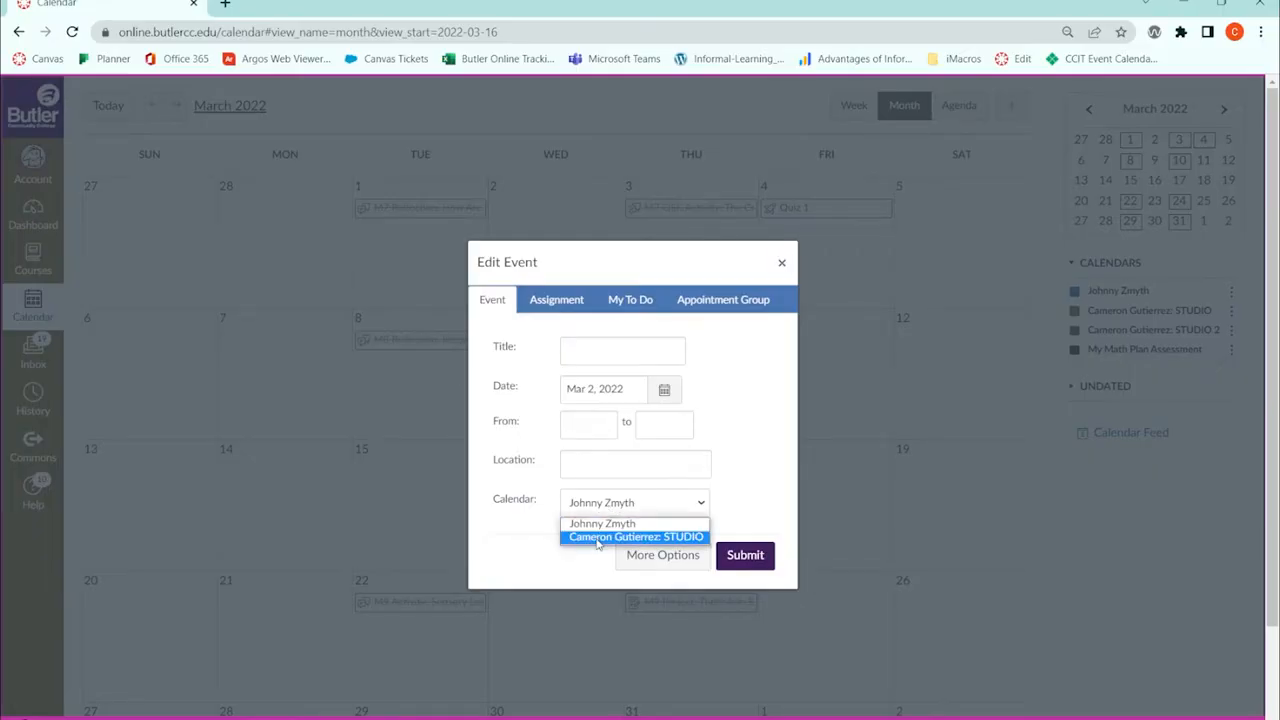
pyautogui.click(598, 537)
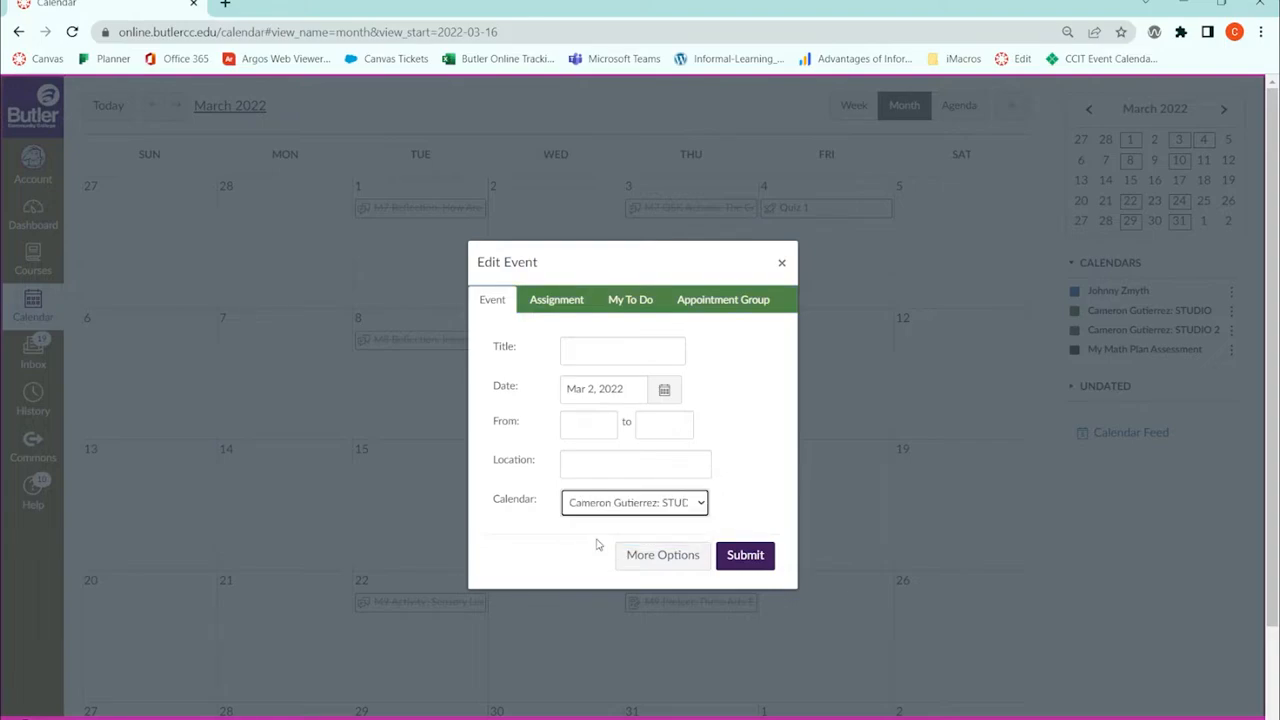
pyautogui.click(588, 347)
pyautogui.write('Test')
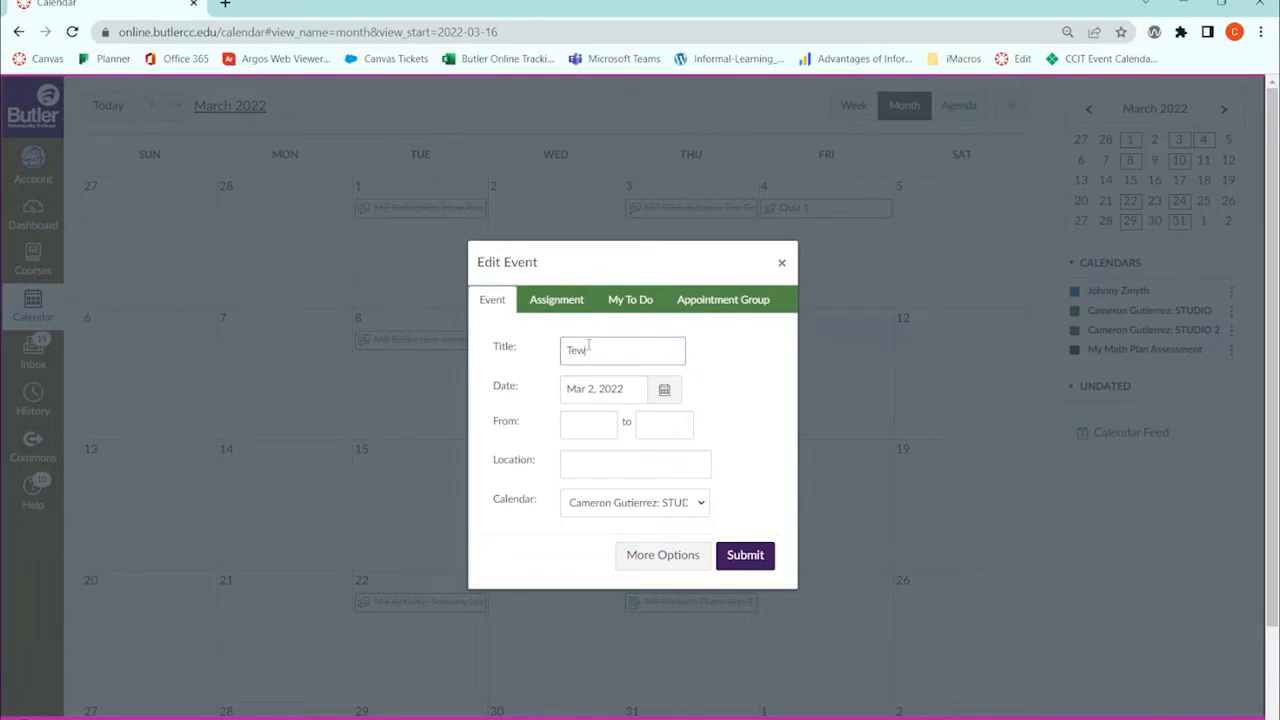
pyautogui.press('BackSpace')
pyautogui.press('BackSpace')
pyautogui.write('st Event')
# Set the event time from 8:00 AM to 12:00 PM with location 5224, and submit the event.
pyautogui.click(594, 431)
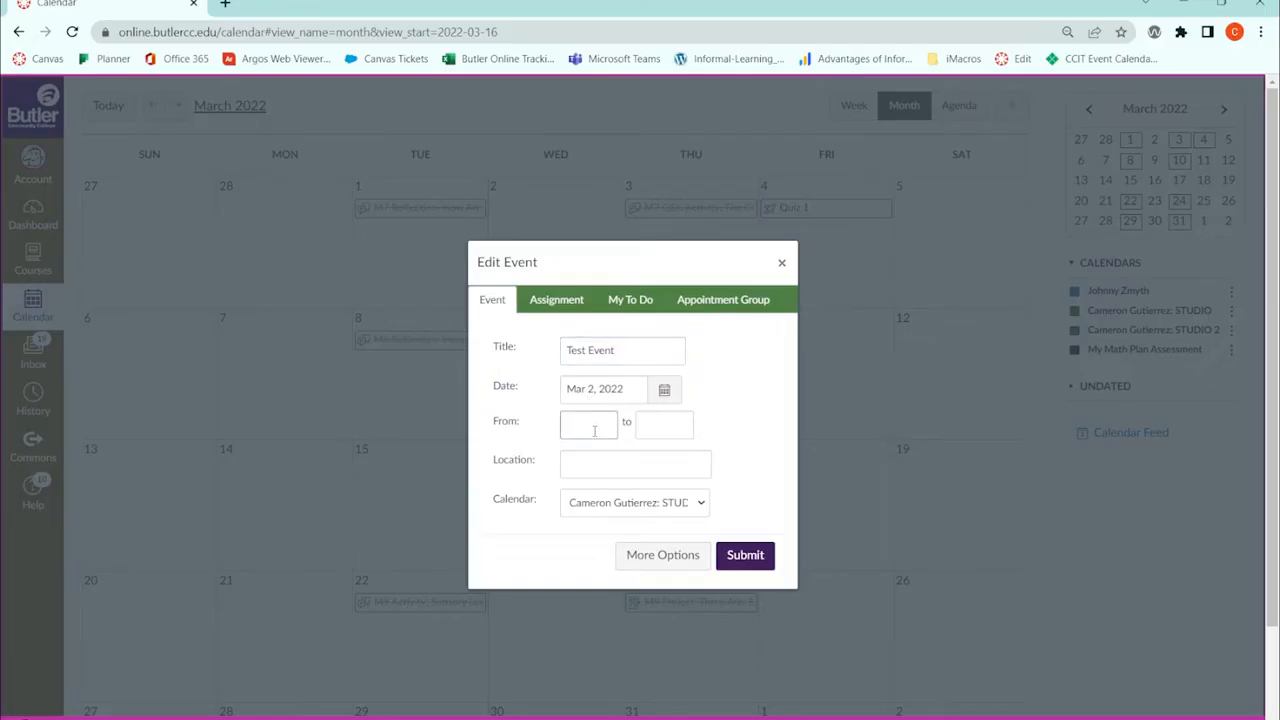
pyautogui.write('8:00')
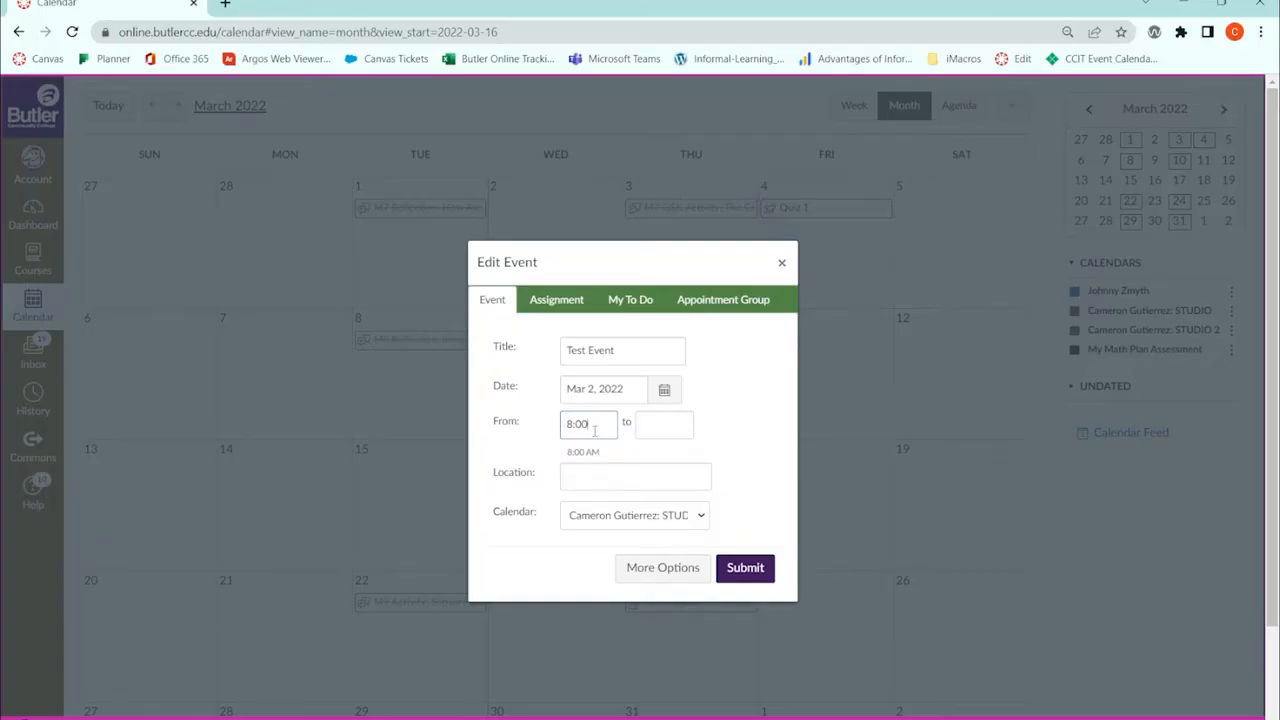
pyautogui.press('Tab')
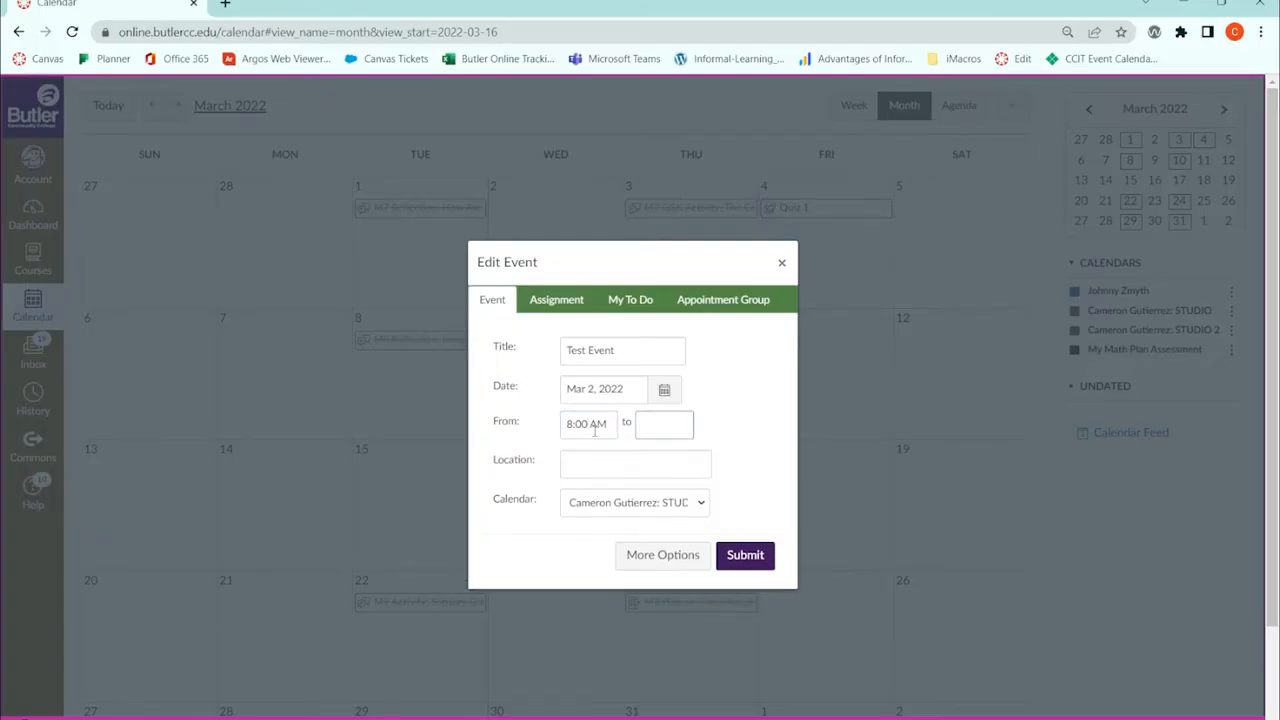
pyautogui.write('12:00')
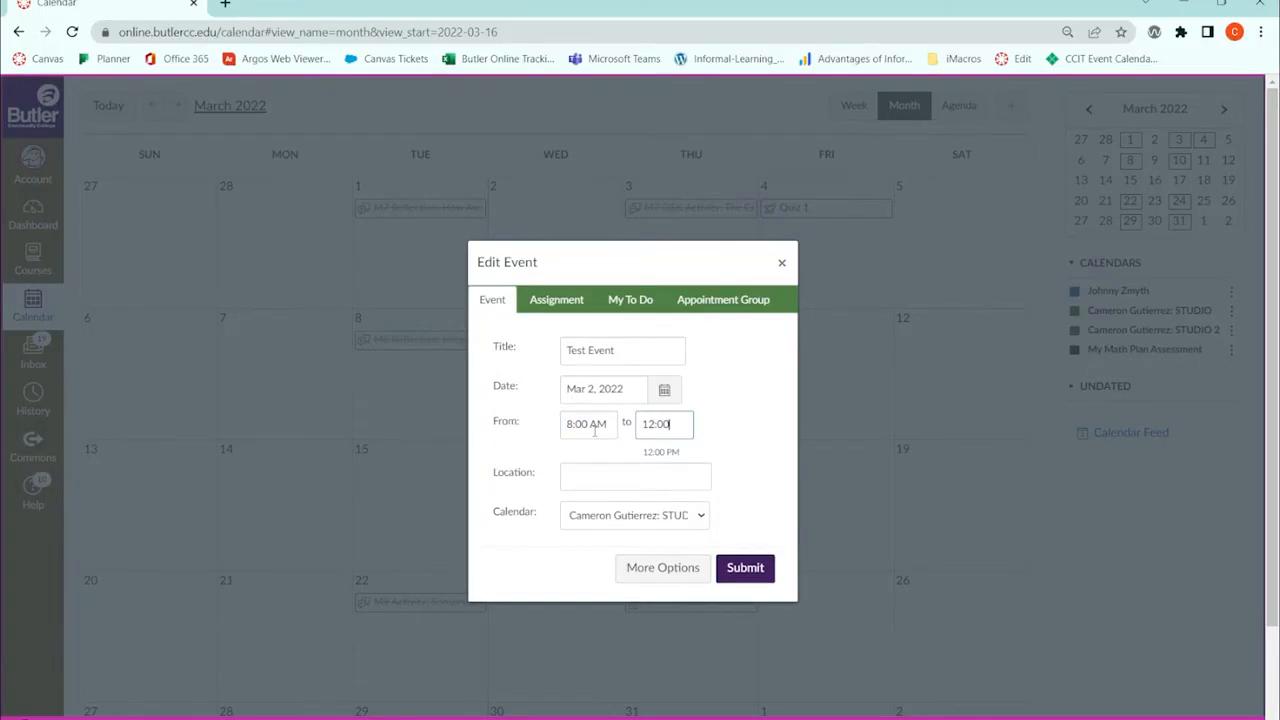
pyautogui.click(616, 484)
pyautogui.write('5224')
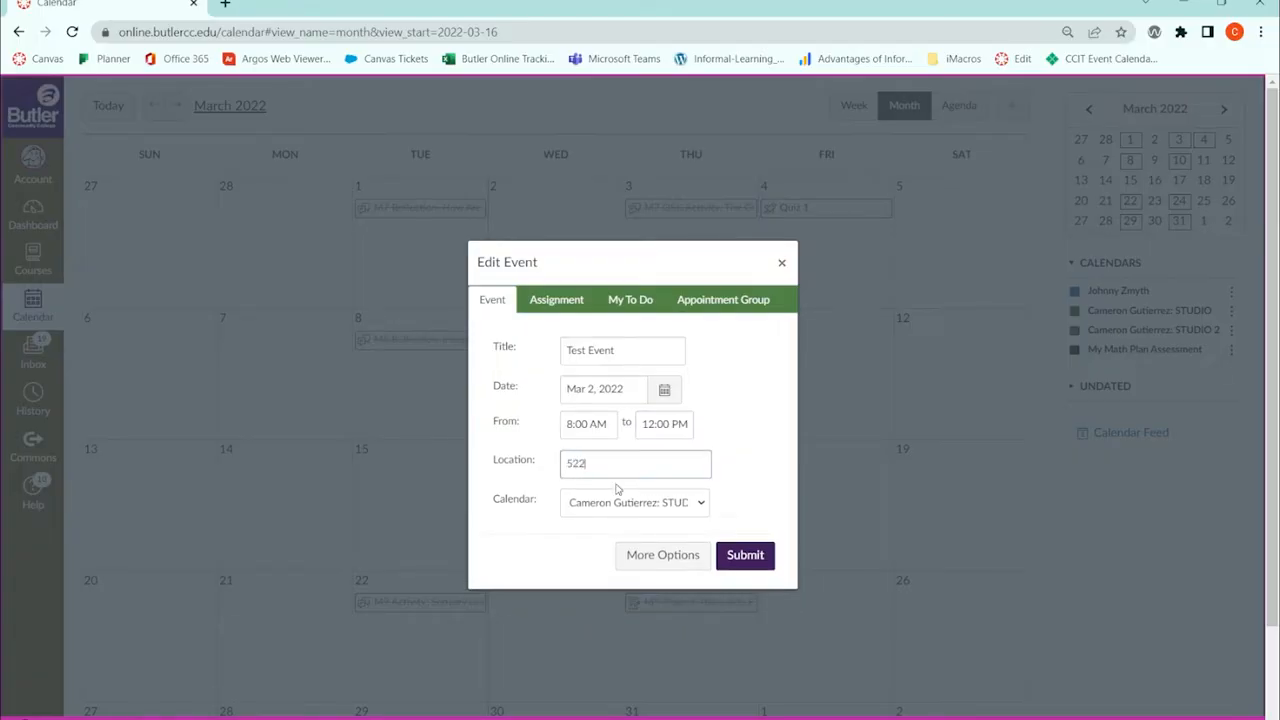
pyautogui.click(745, 556)
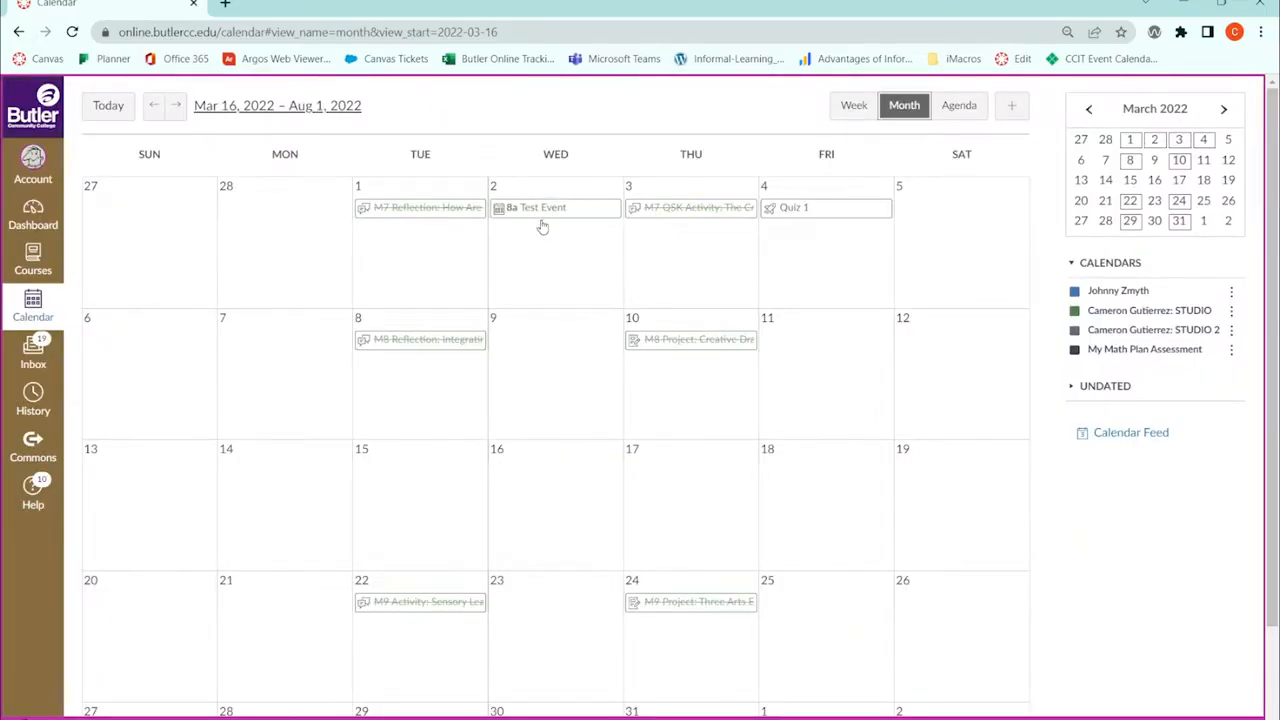
# Start a new assignment due March 2, 2022 from the calendar, titled "Test Assignment".
pyautogui.click(536, 260)
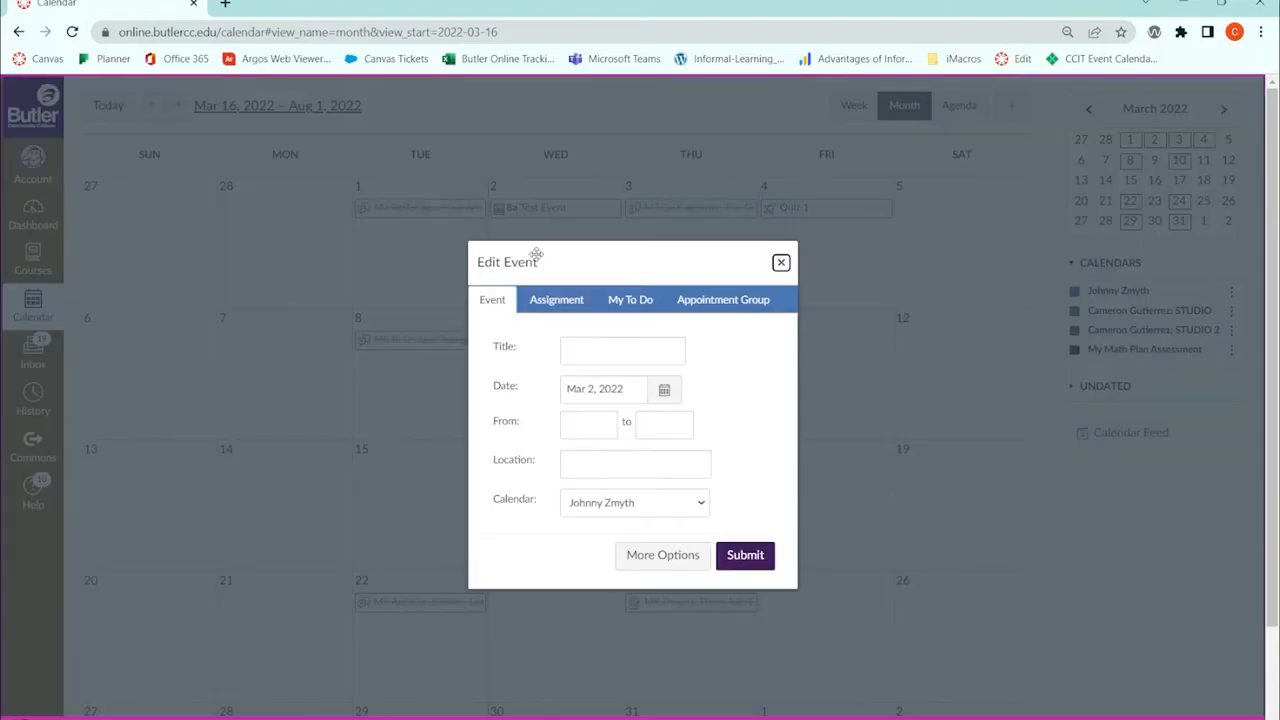
pyautogui.click(577, 306)
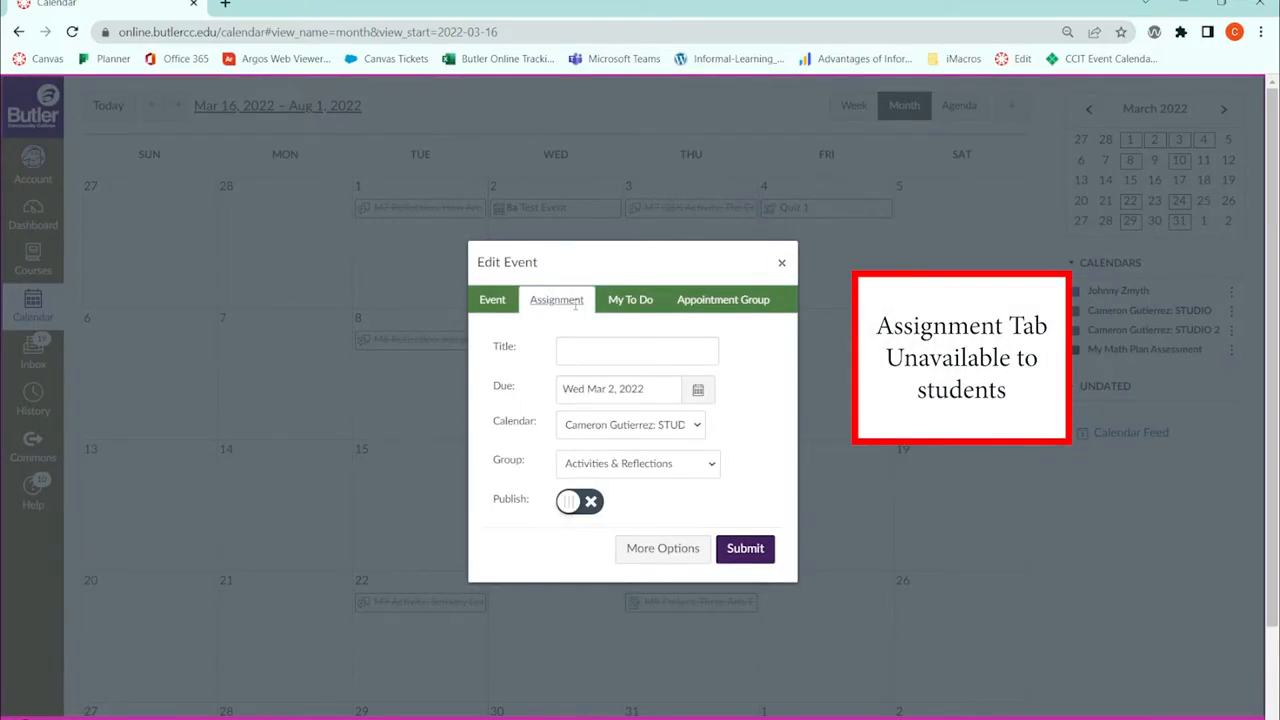
pyautogui.click(627, 348)
pyautogui.write('Test Assignment')
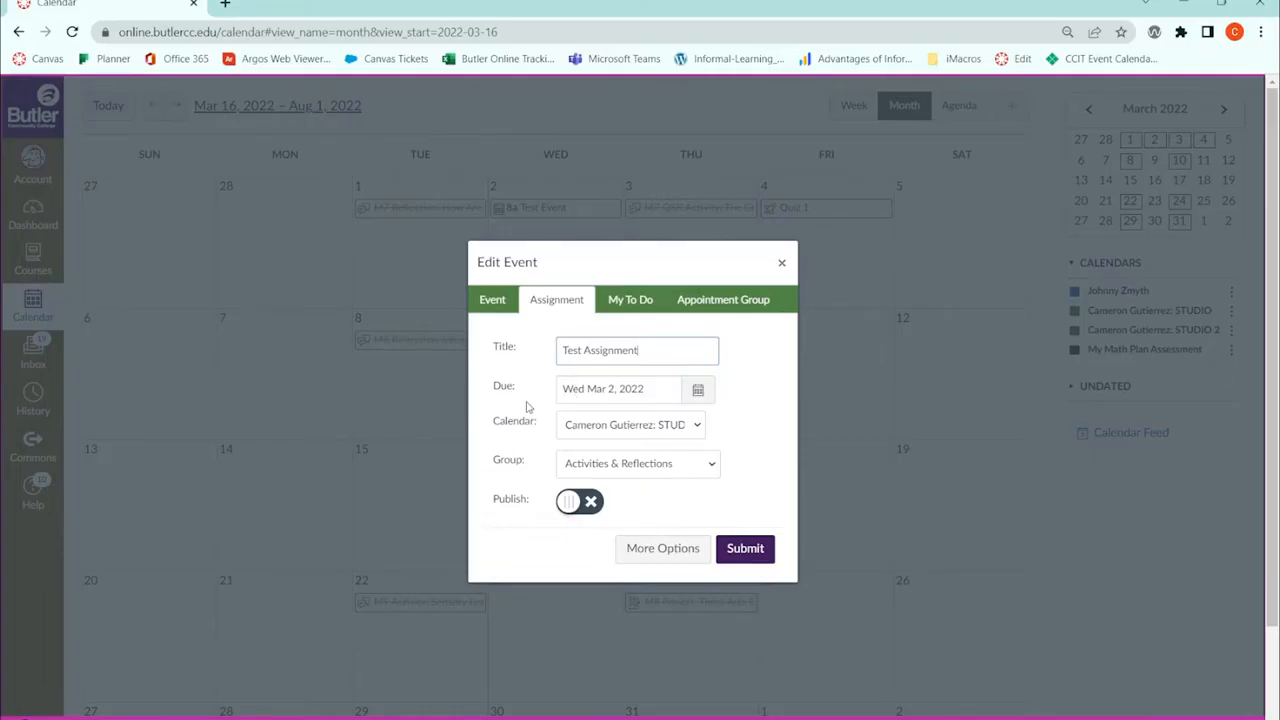
# Assign it to the STUDIO course calendar and the Projects group, turn on publishing, and submit the assignment.
pyautogui.click(624, 426)
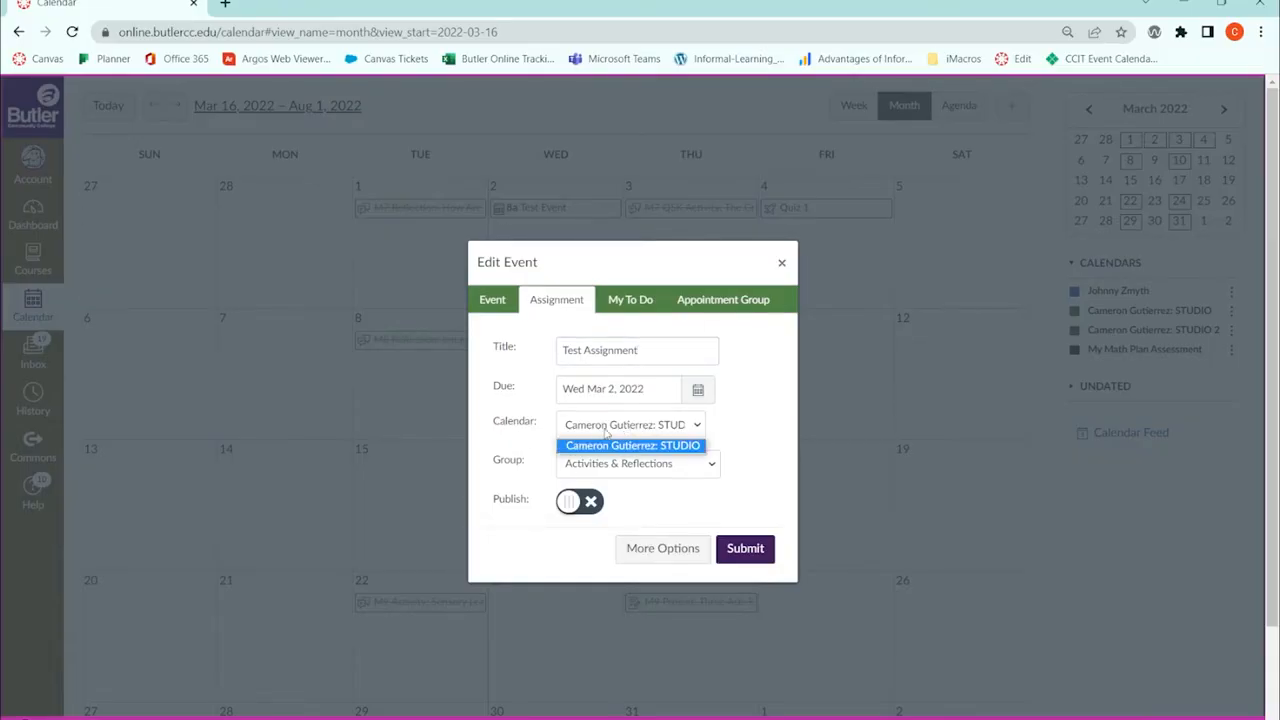
pyautogui.click(627, 445)
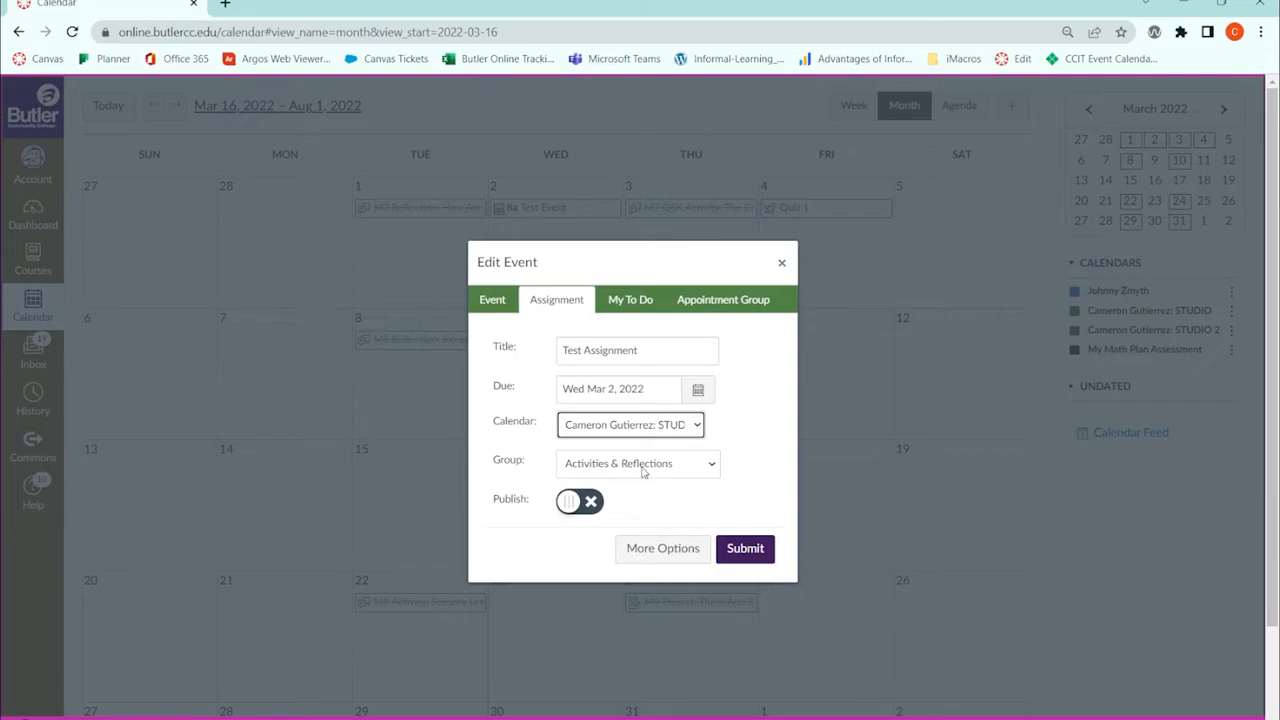
pyautogui.click(643, 472)
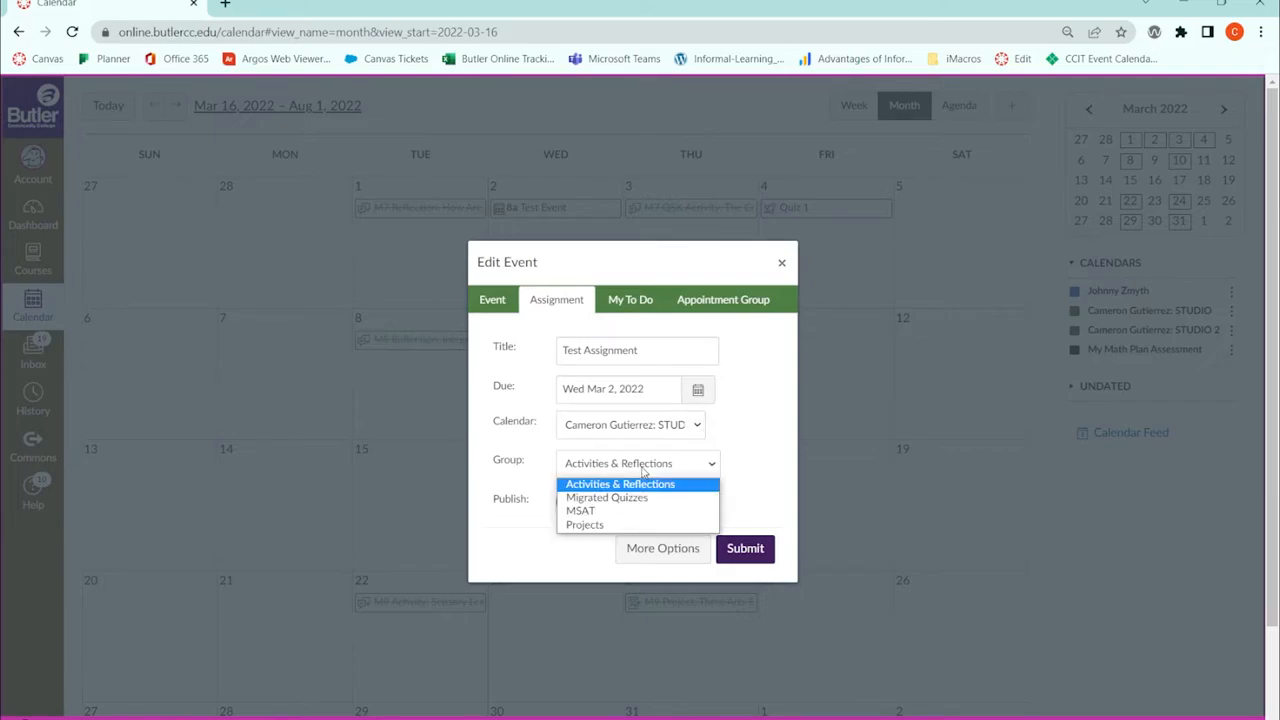
pyautogui.click(632, 526)
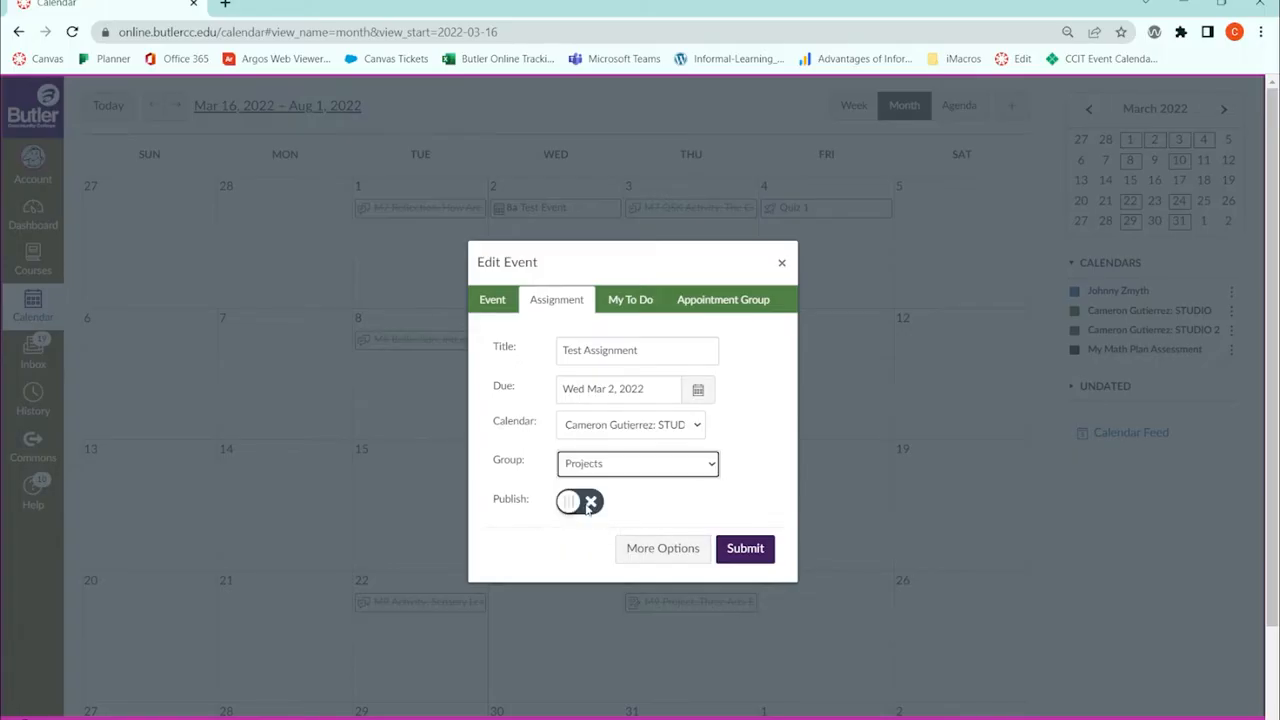
pyautogui.click(589, 505)
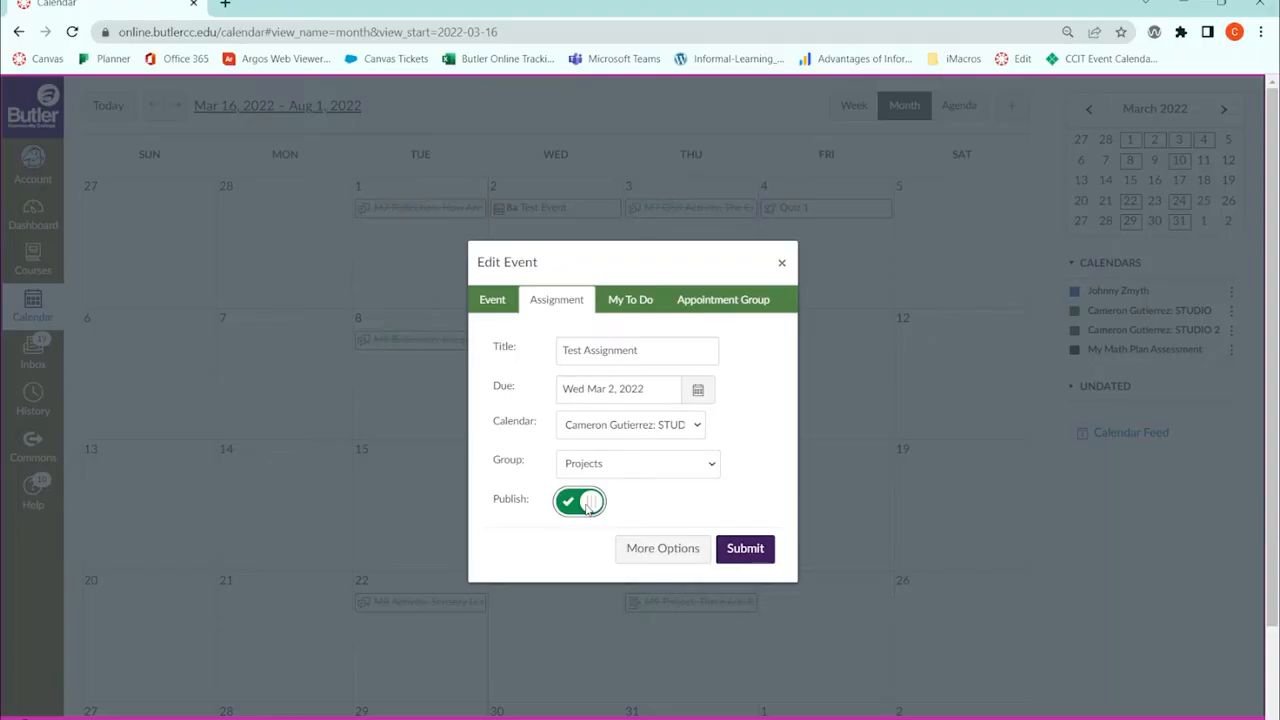
pyautogui.click(757, 558)
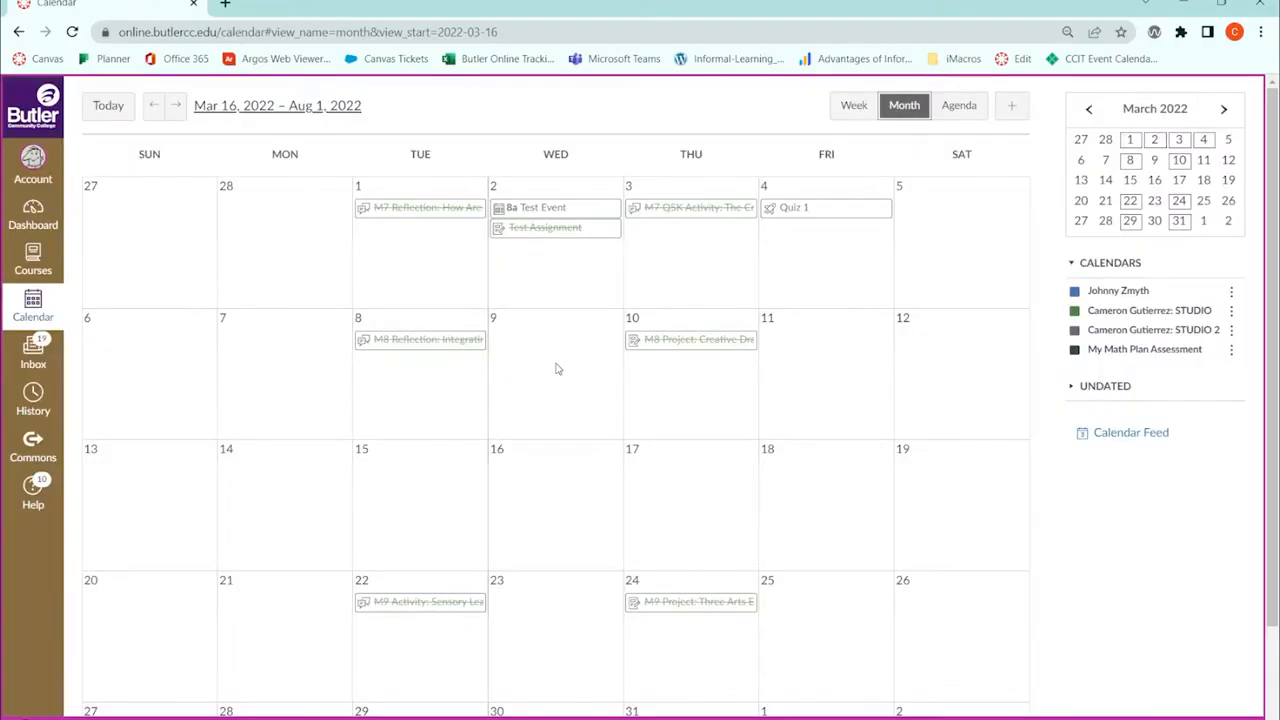
# Open the full page of Test Assignment from its March 2 calendar entry and open the assignment for editing.
pyautogui.click(545, 228)
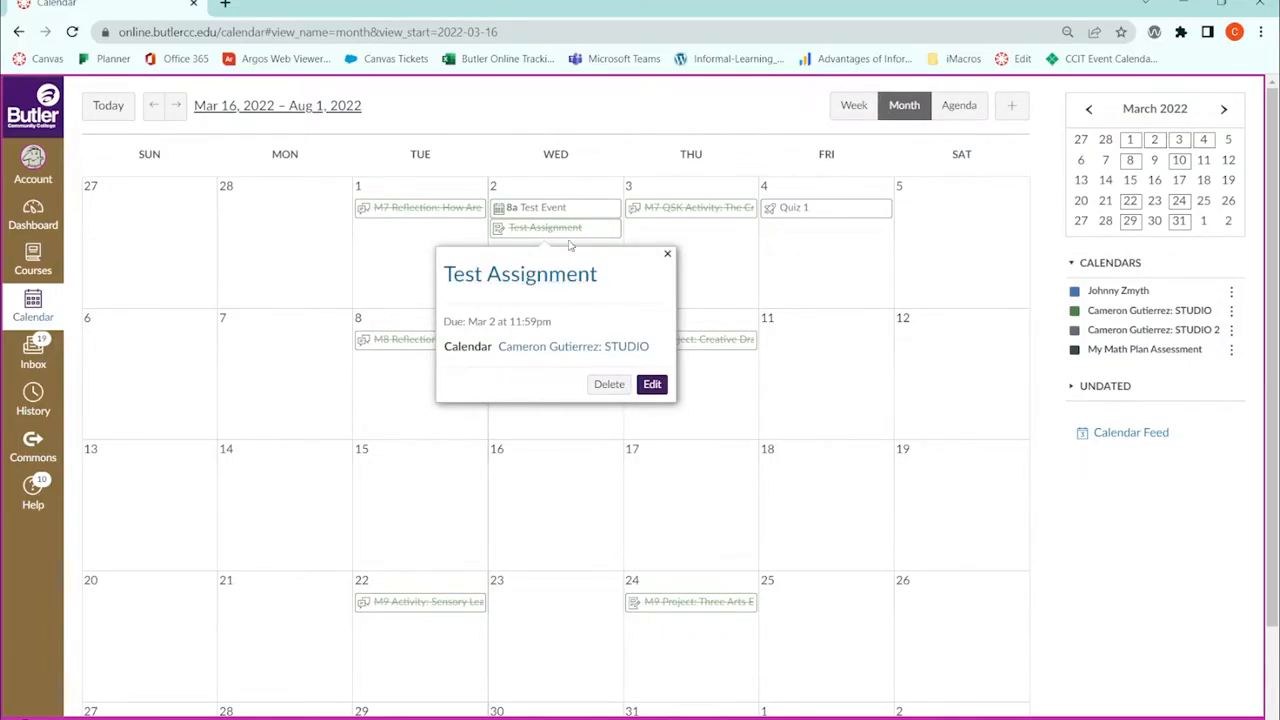
pyautogui.click(553, 276)
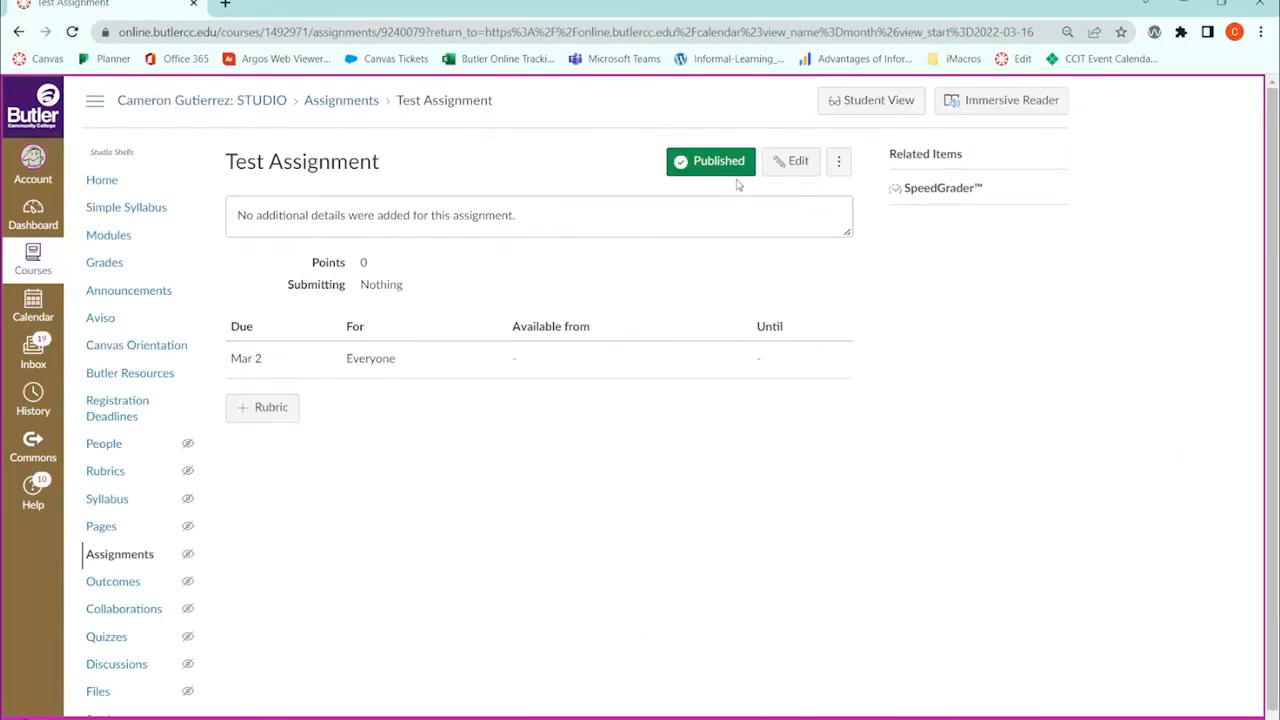
pyautogui.click(793, 163)
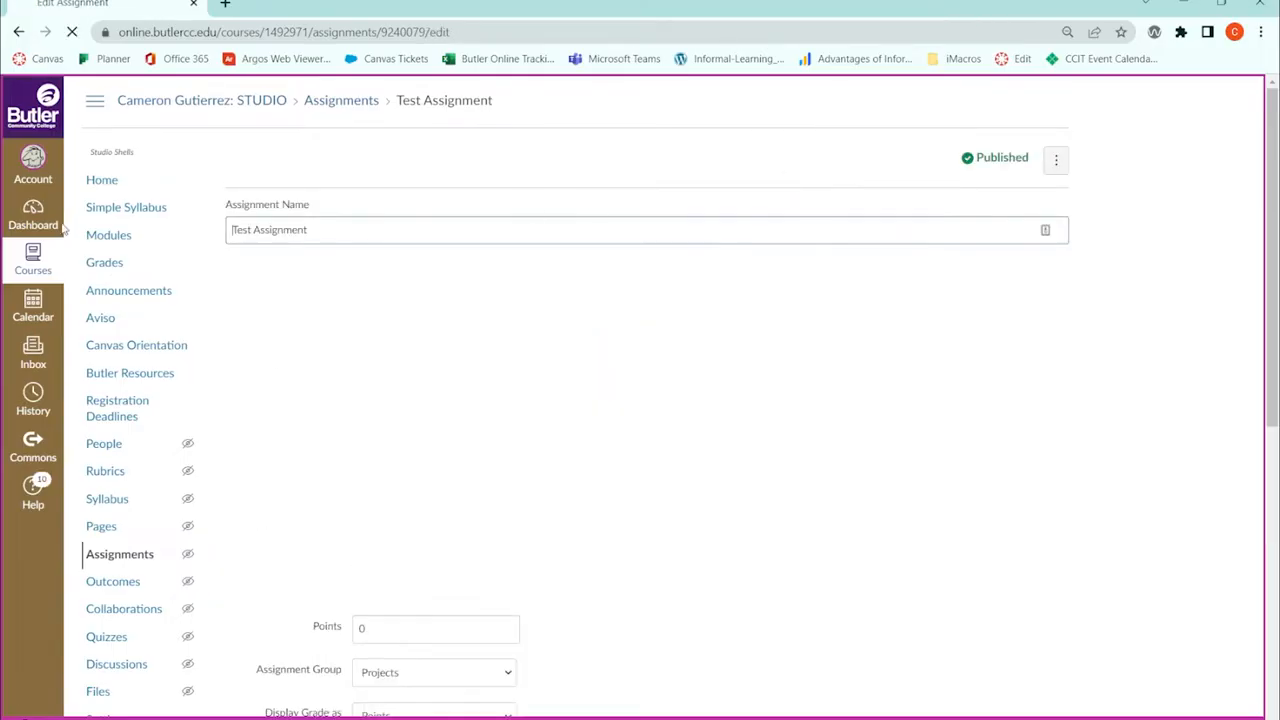
# Return to the calendar and start an appointment group on July 14, 2022 named "Office Hours" with location 5224.
pyautogui.click(31, 322)
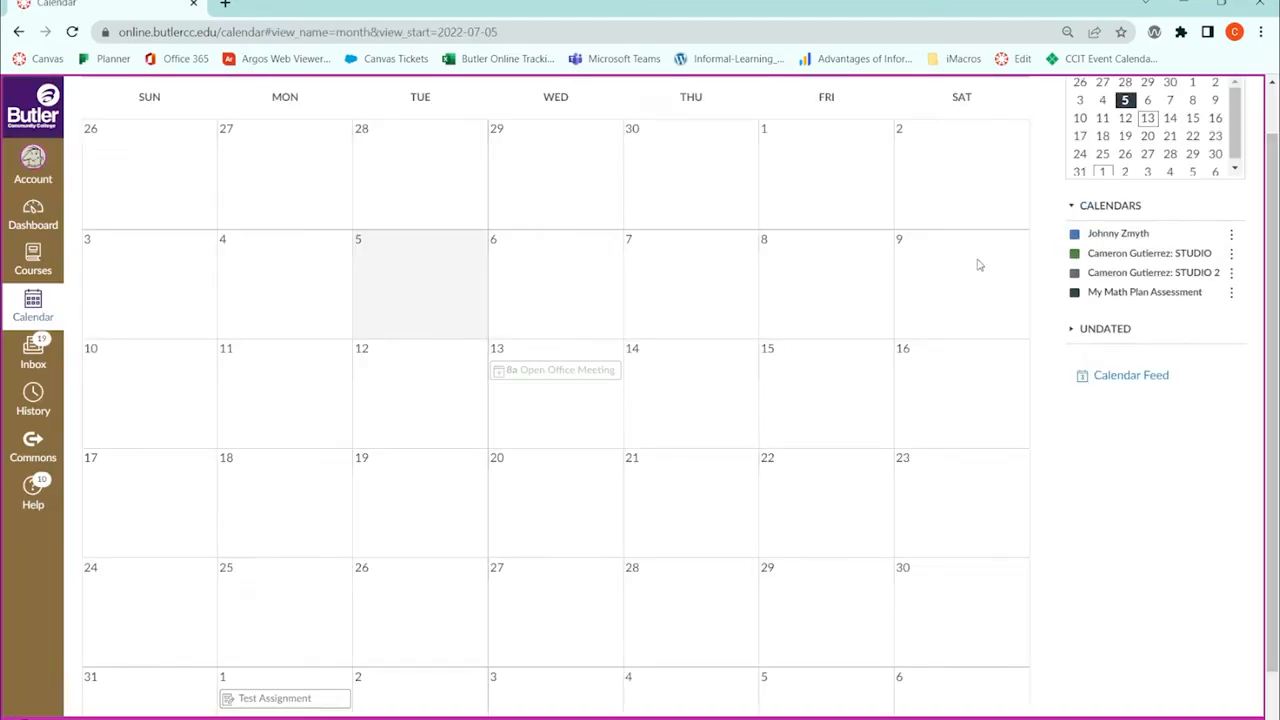
pyautogui.click(666, 382)
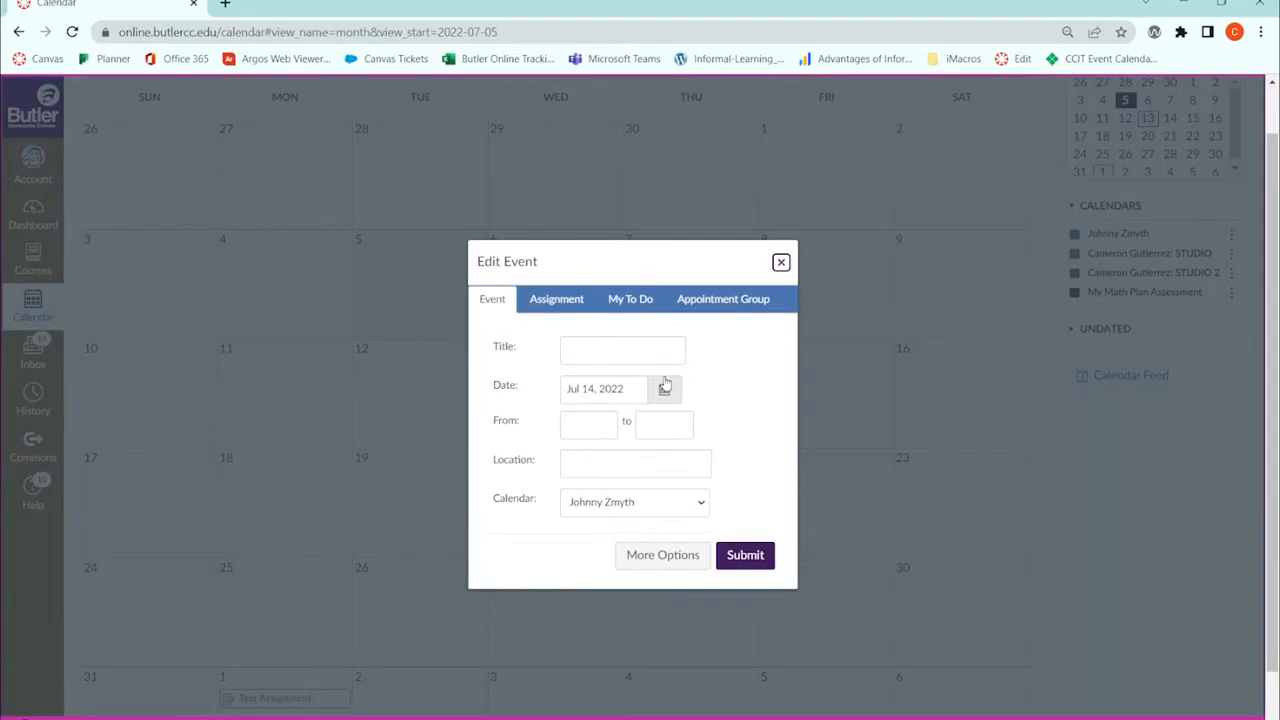
pyautogui.click(688, 298)
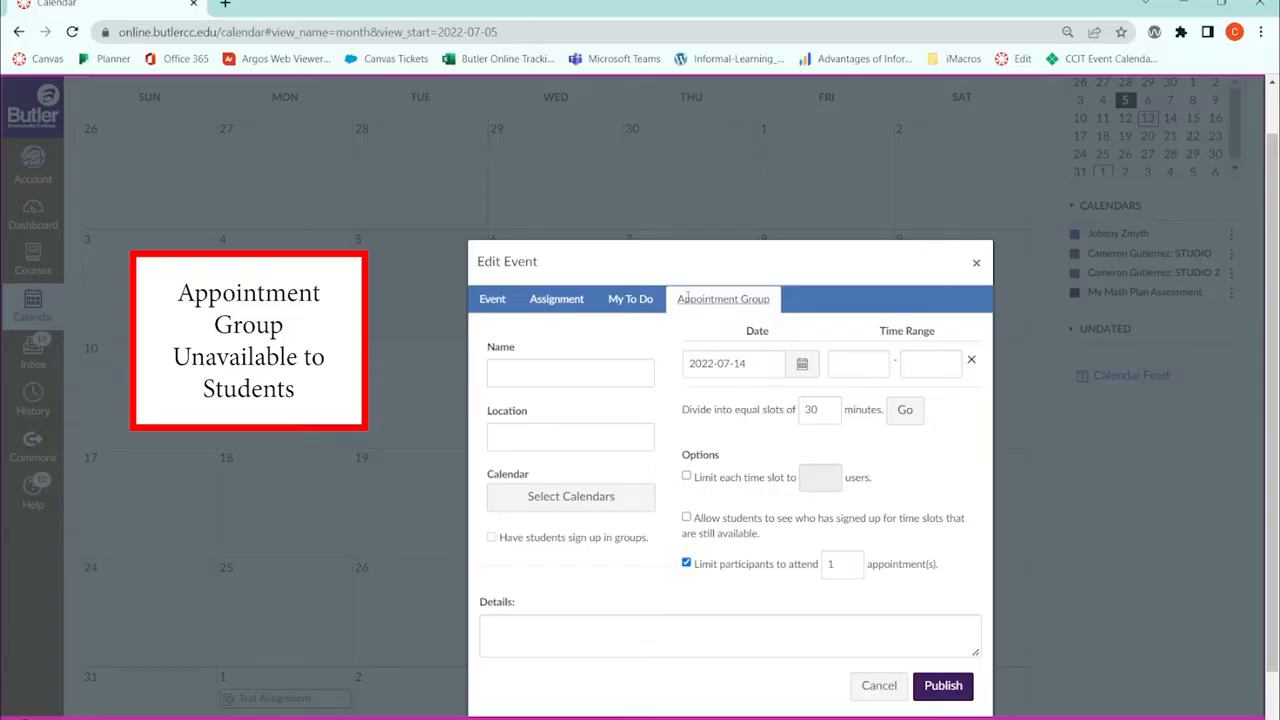
pyautogui.click(534, 378)
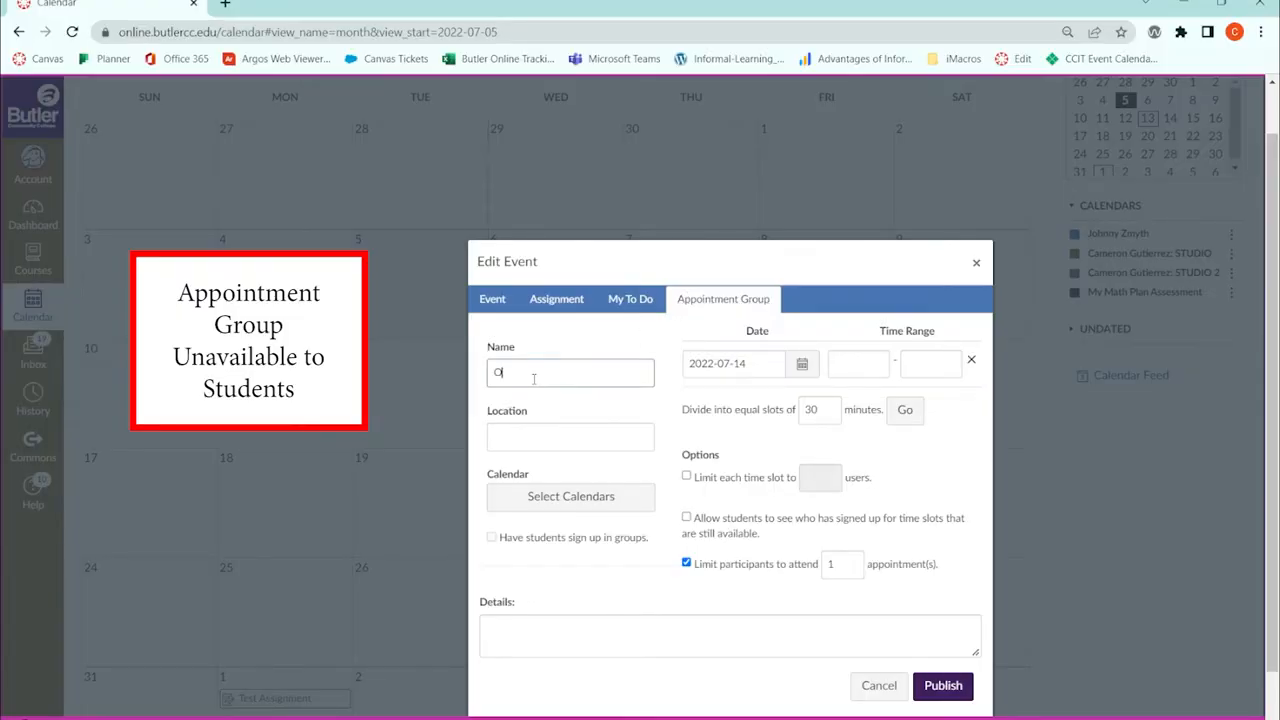
pyautogui.write('Office')
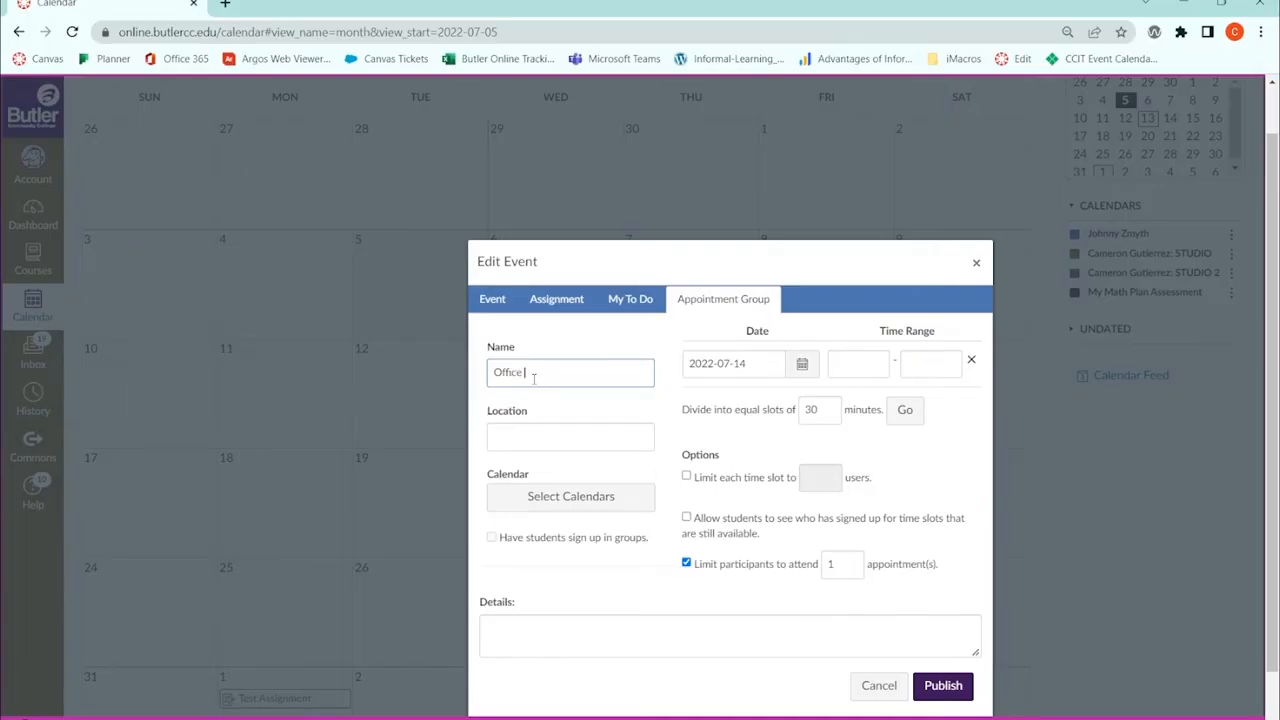
pyautogui.write(' Hours')
pyautogui.click(536, 432)
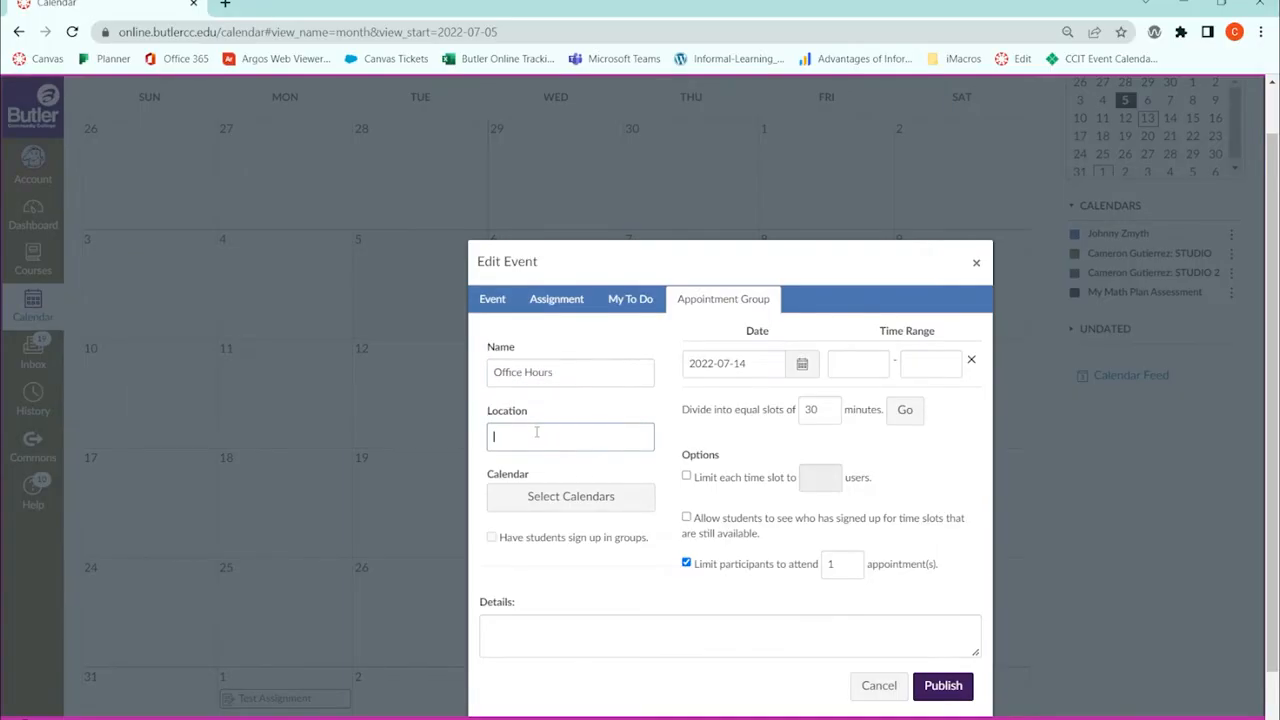
pyautogui.write('5224')
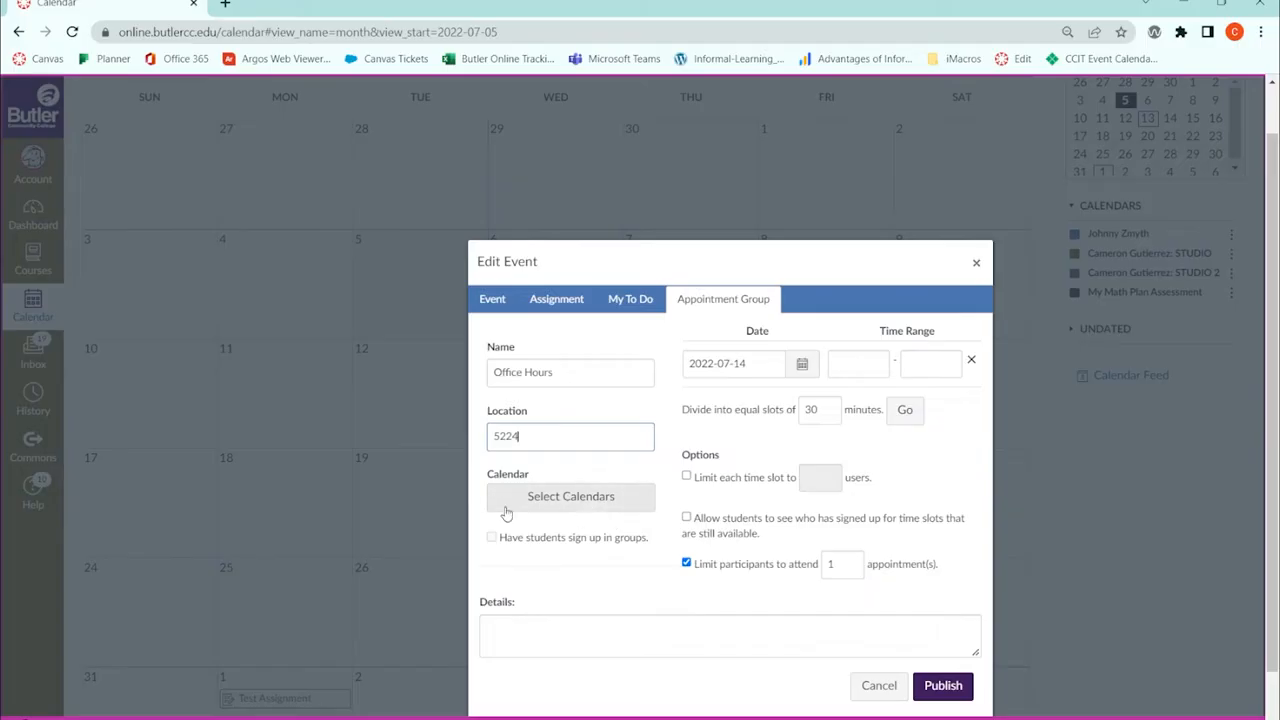
# Assign the Office Hours appointment group to the STUDIO course calendar.
pyautogui.click(587, 511)
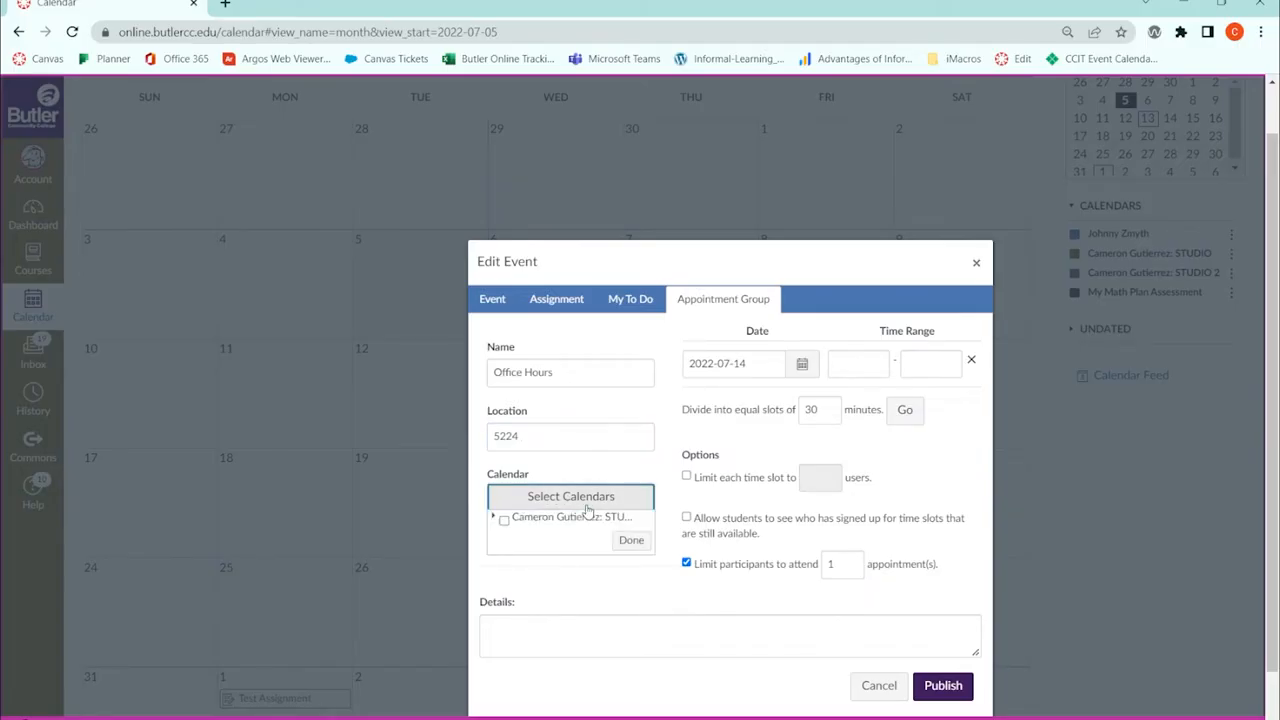
pyautogui.click(505, 522)
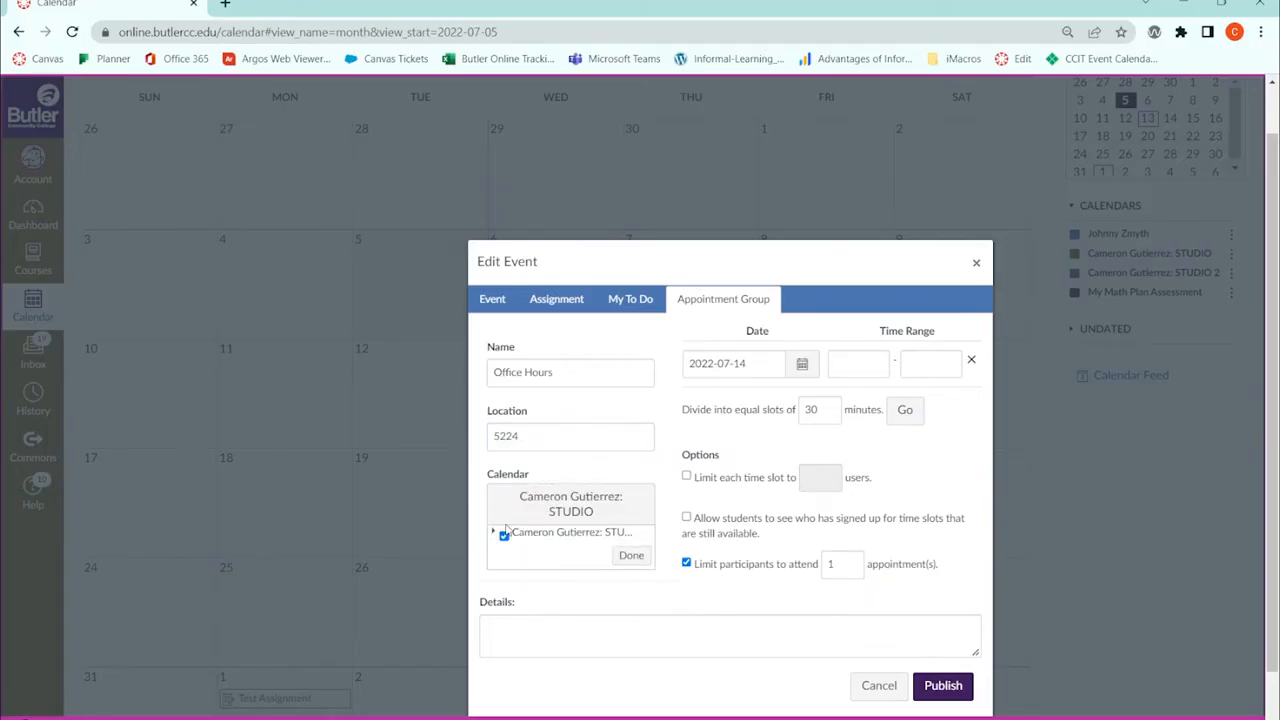
pyautogui.click(630, 556)
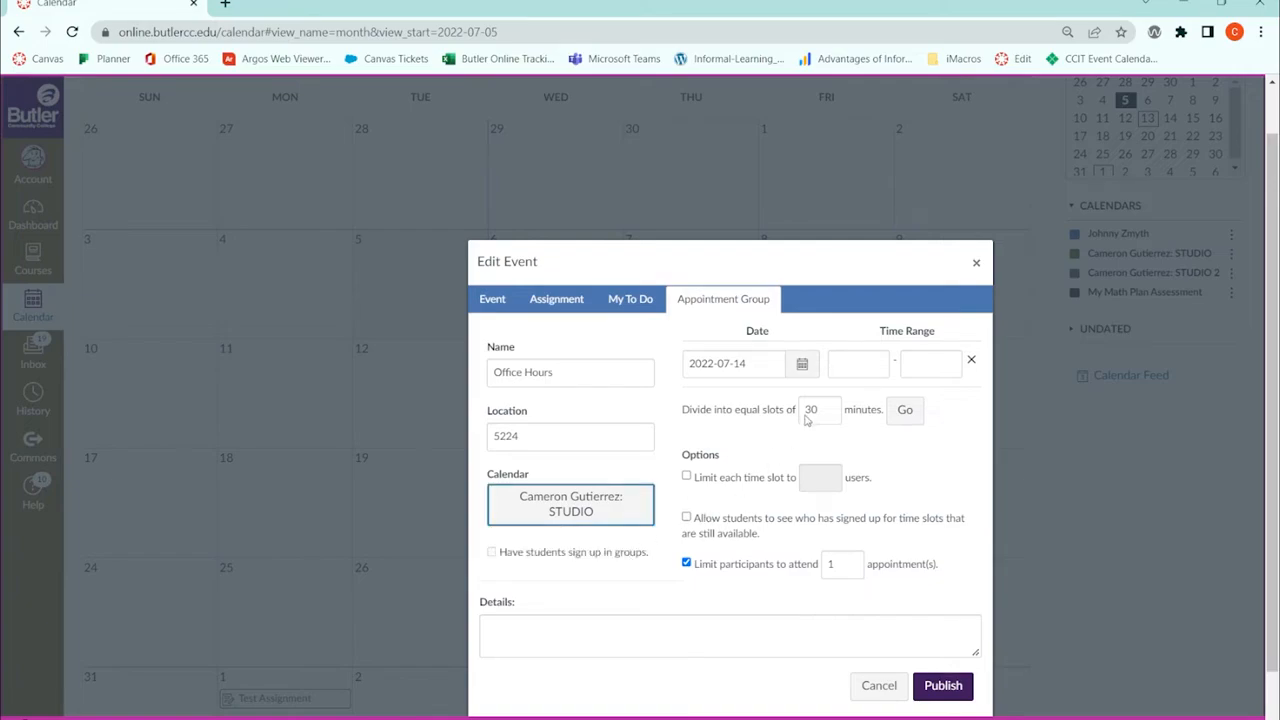
# Set the appointment time range from 8:00 to 12:00 and divide it into equal slots of 30 minutes.
pyautogui.click(860, 366)
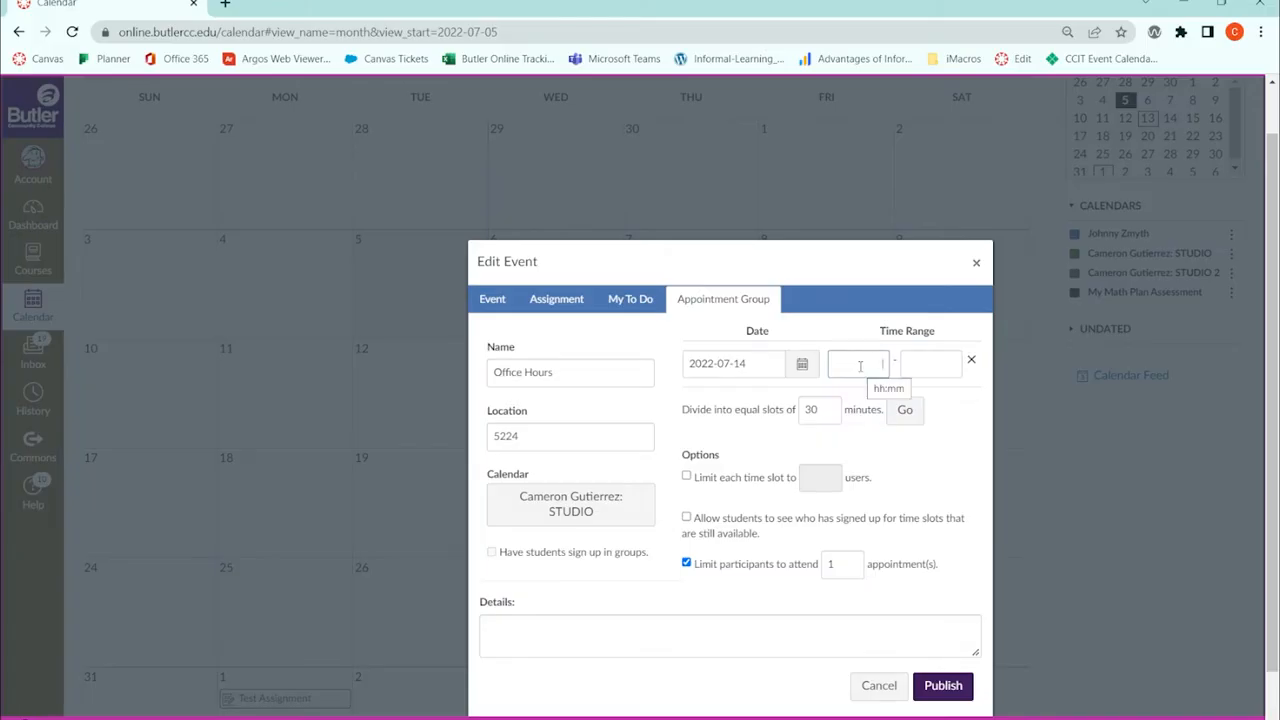
pyautogui.write('8:')
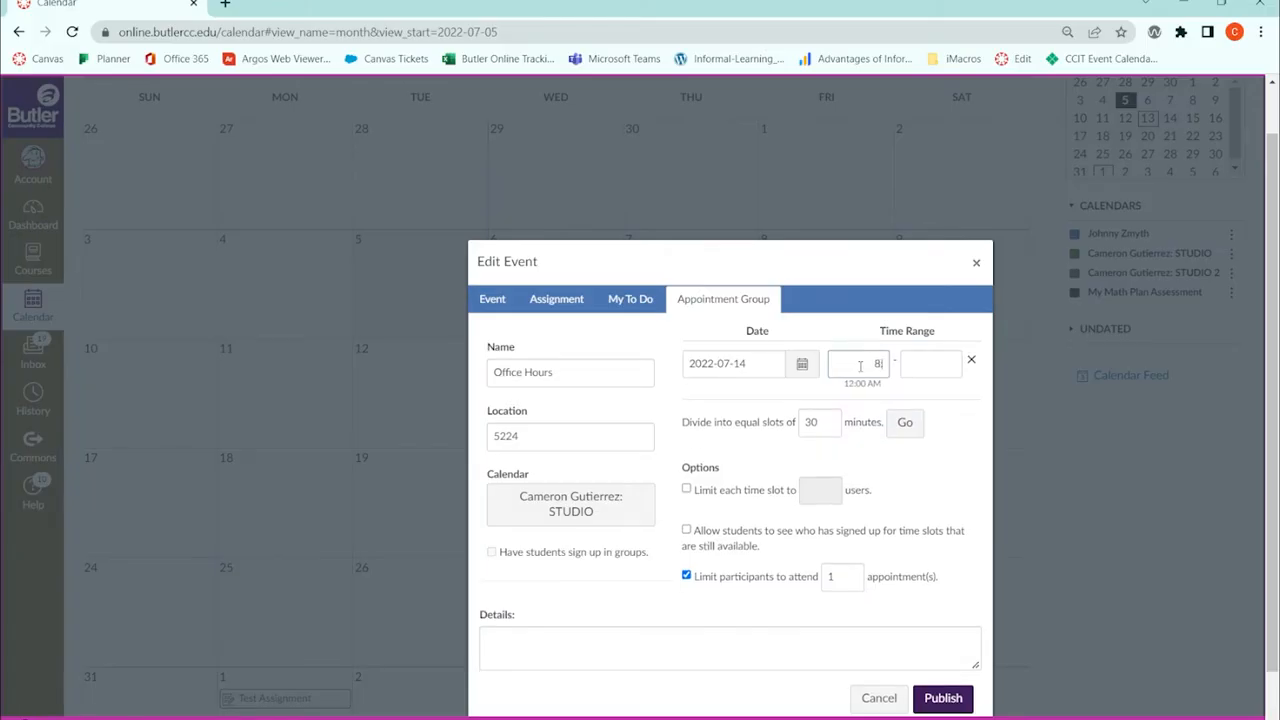
pyautogui.press('Tab')
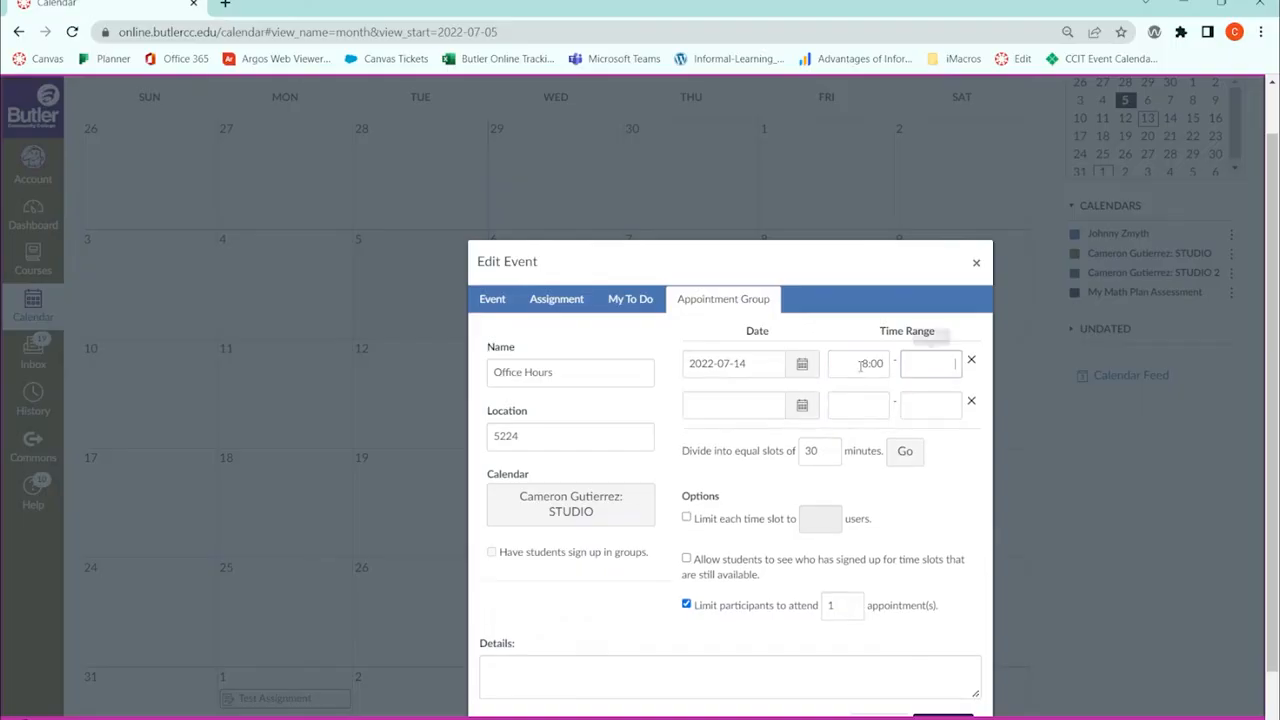
pyautogui.write('12:00')
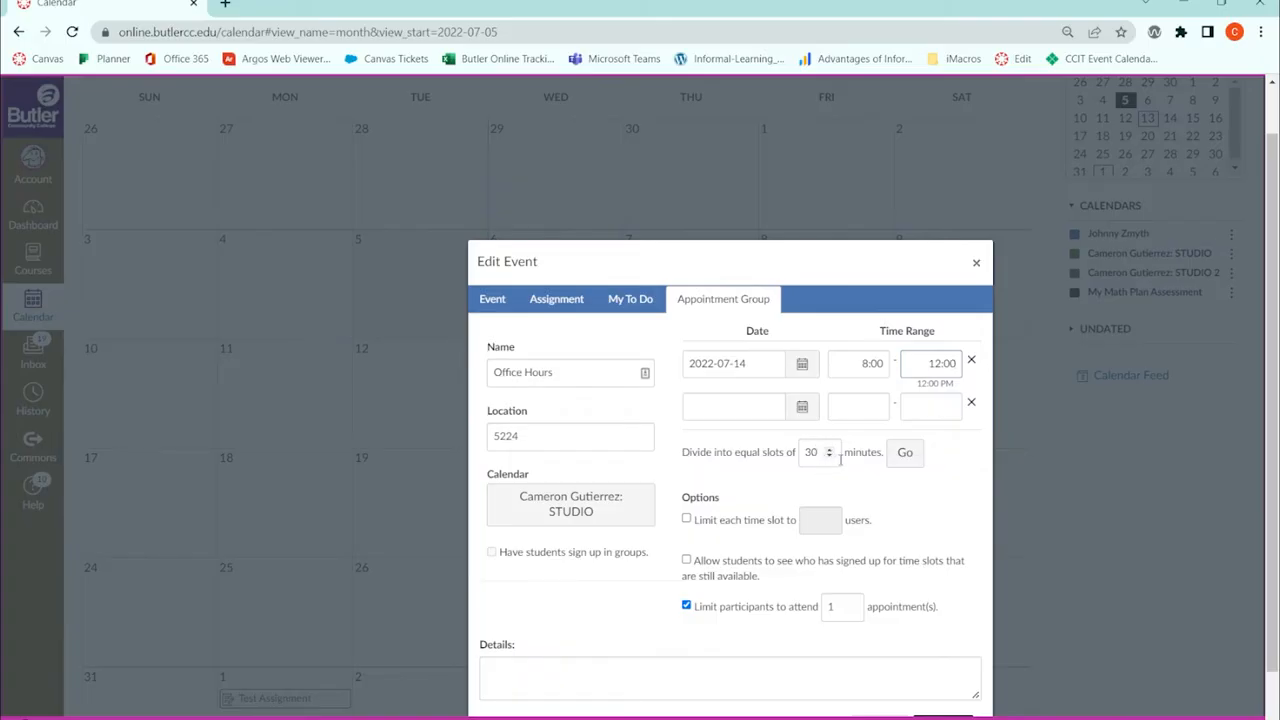
pyautogui.click(897, 460)
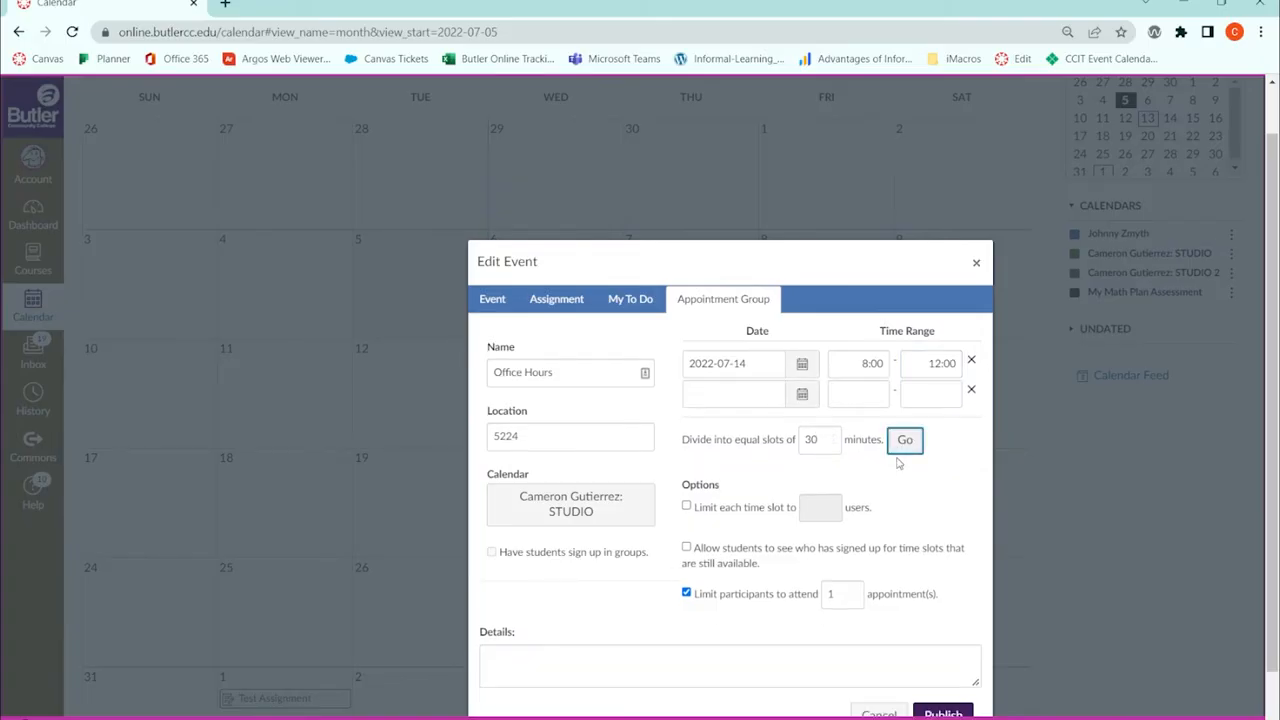
pyautogui.click(900, 440)
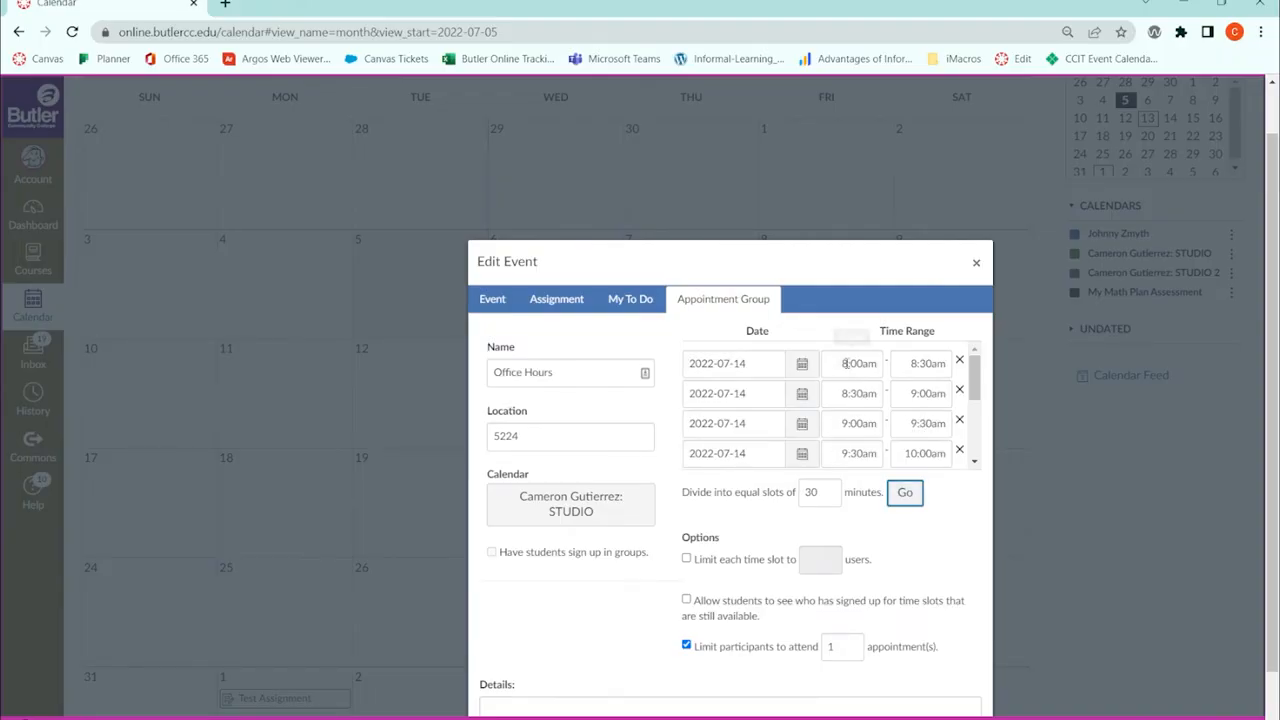
# Review the generated time slots, limit each slot to 1 user, and publish the appointment group.
pyautogui.scroll(-1, 848, 366)
pyautogui.scroll(-3, 848, 366)
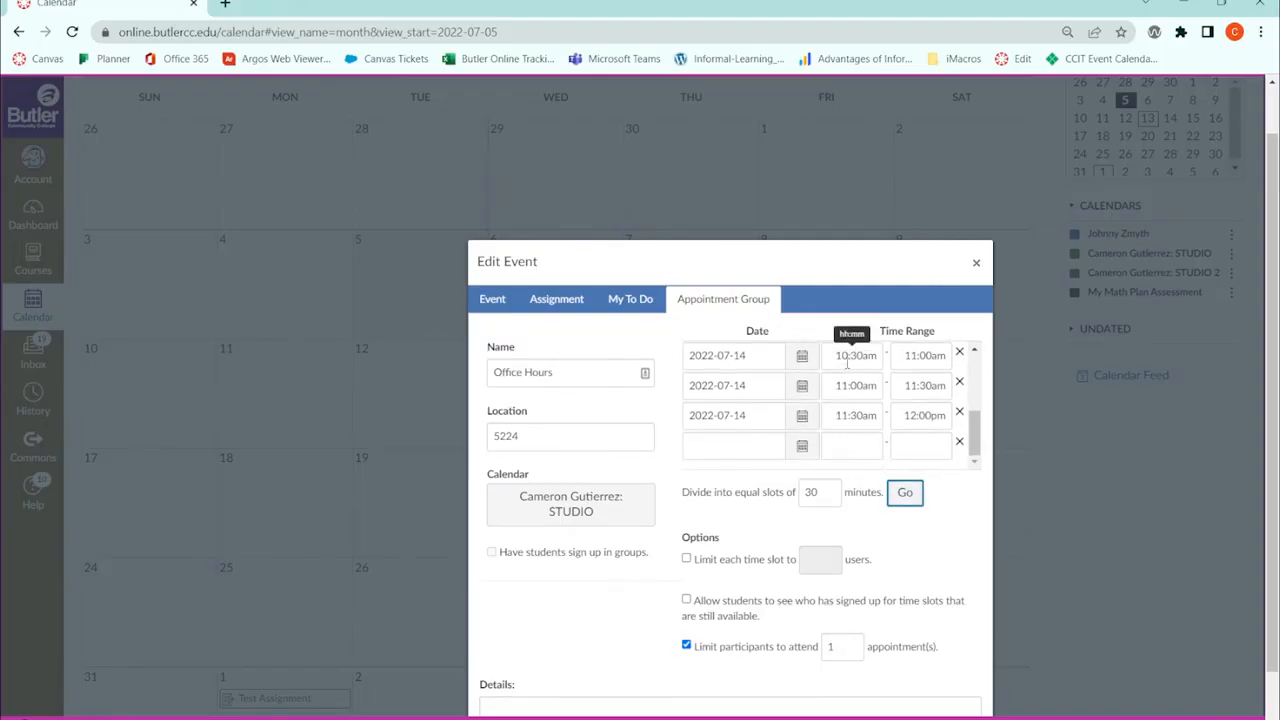
pyautogui.scroll(4, 847, 366)
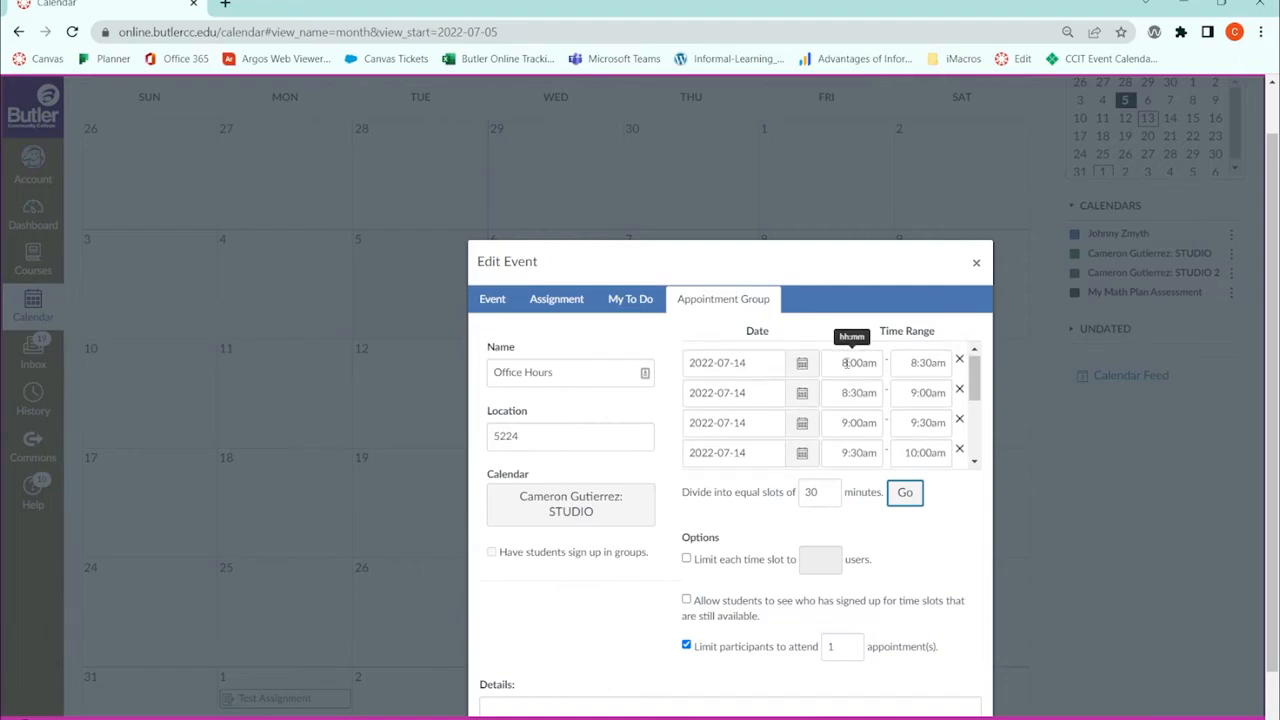
pyautogui.scroll(-2, 900, 410)
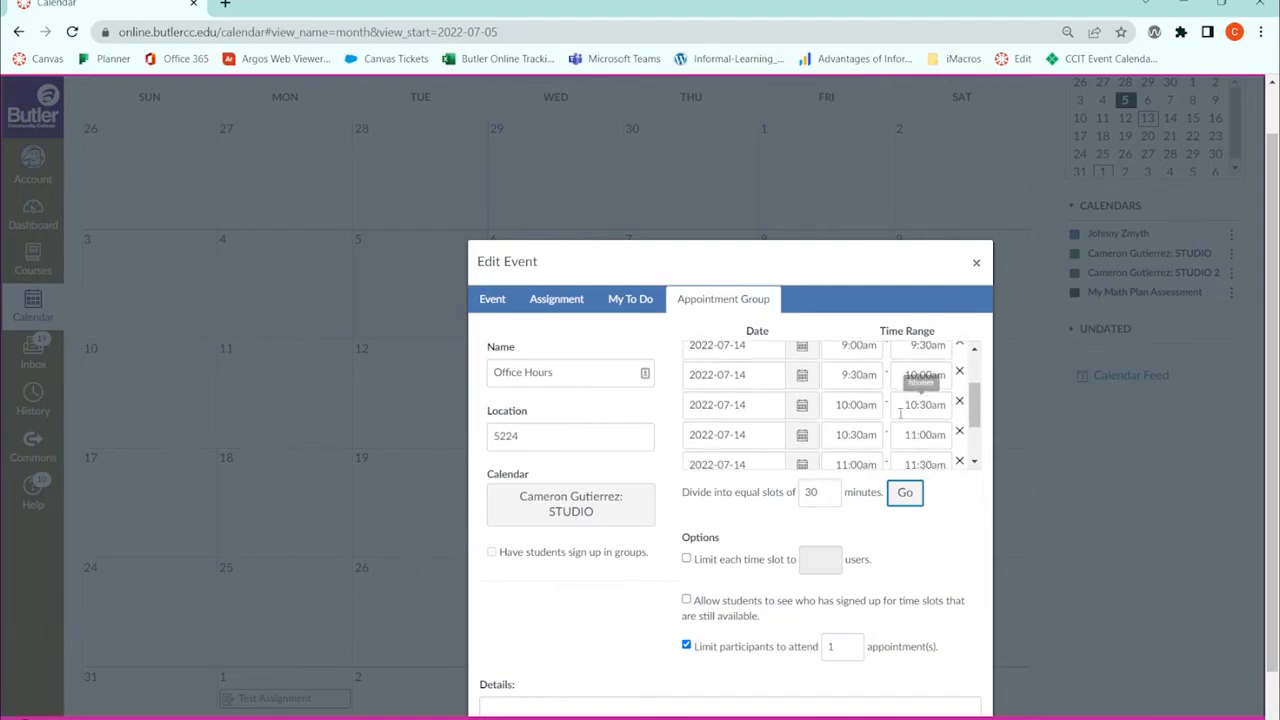
pyautogui.scroll(-1, 900, 412)
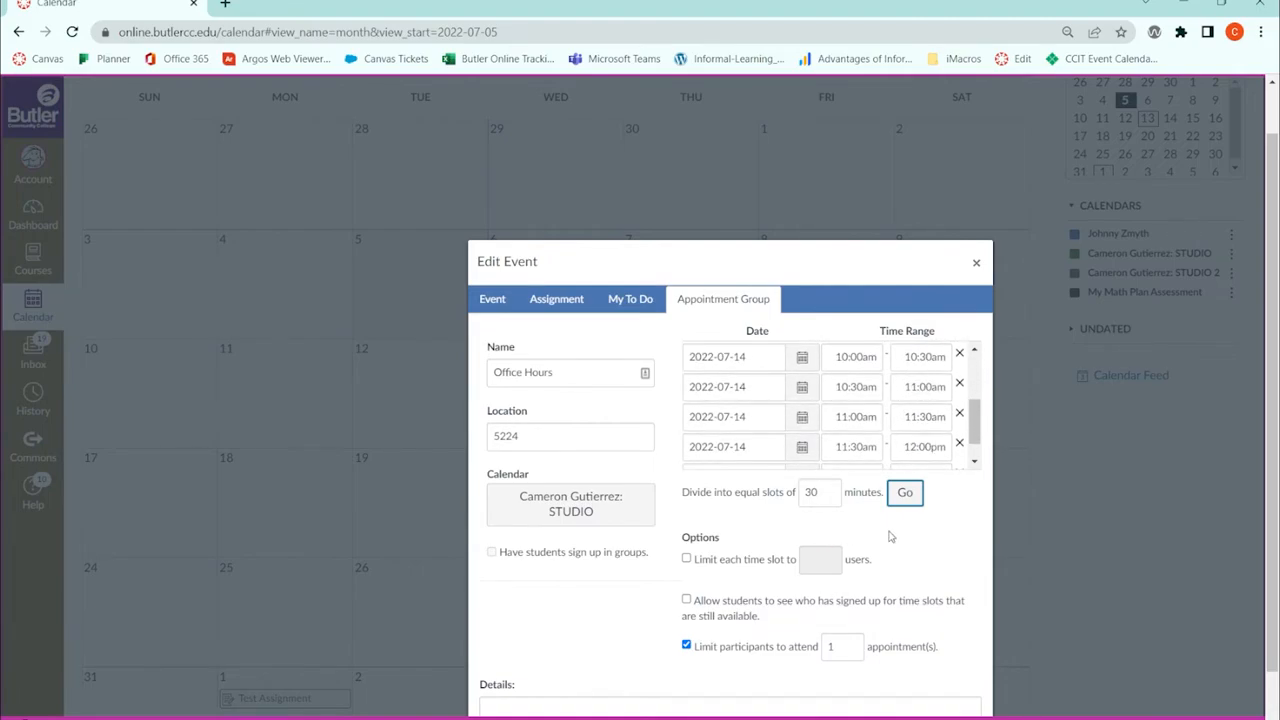
pyautogui.scroll(-1, 890, 537)
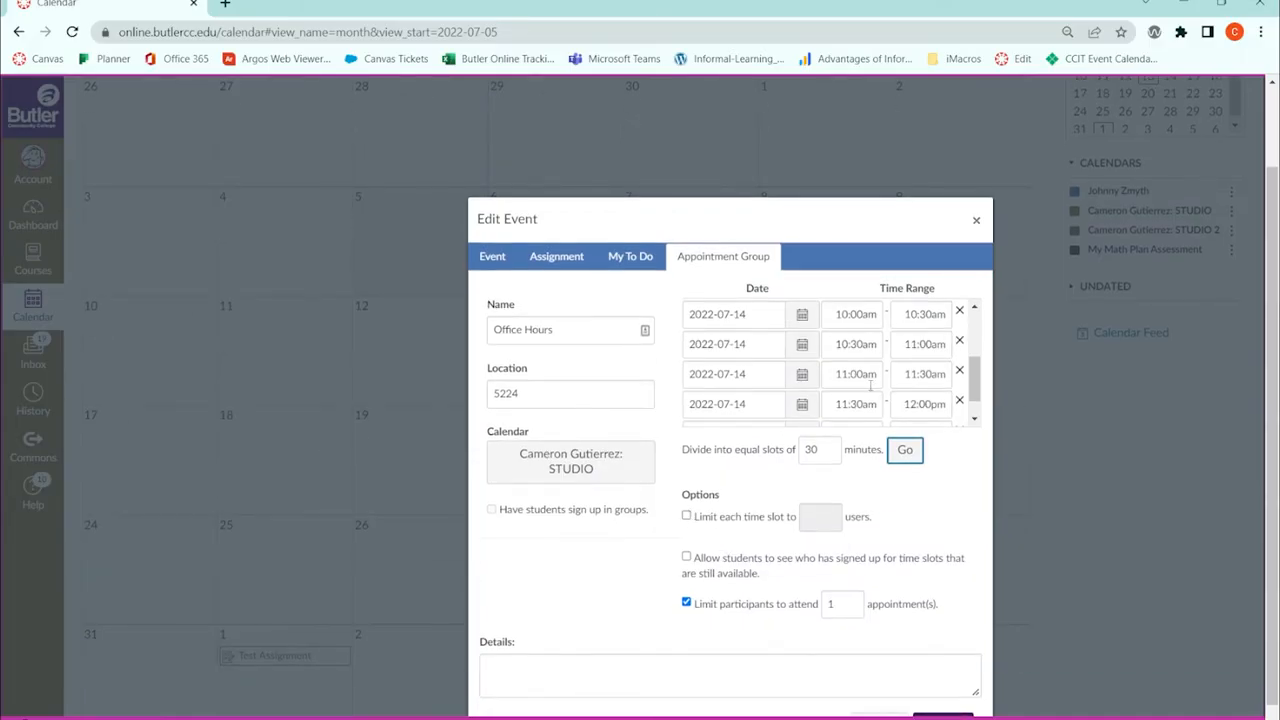
pyautogui.click(686, 516)
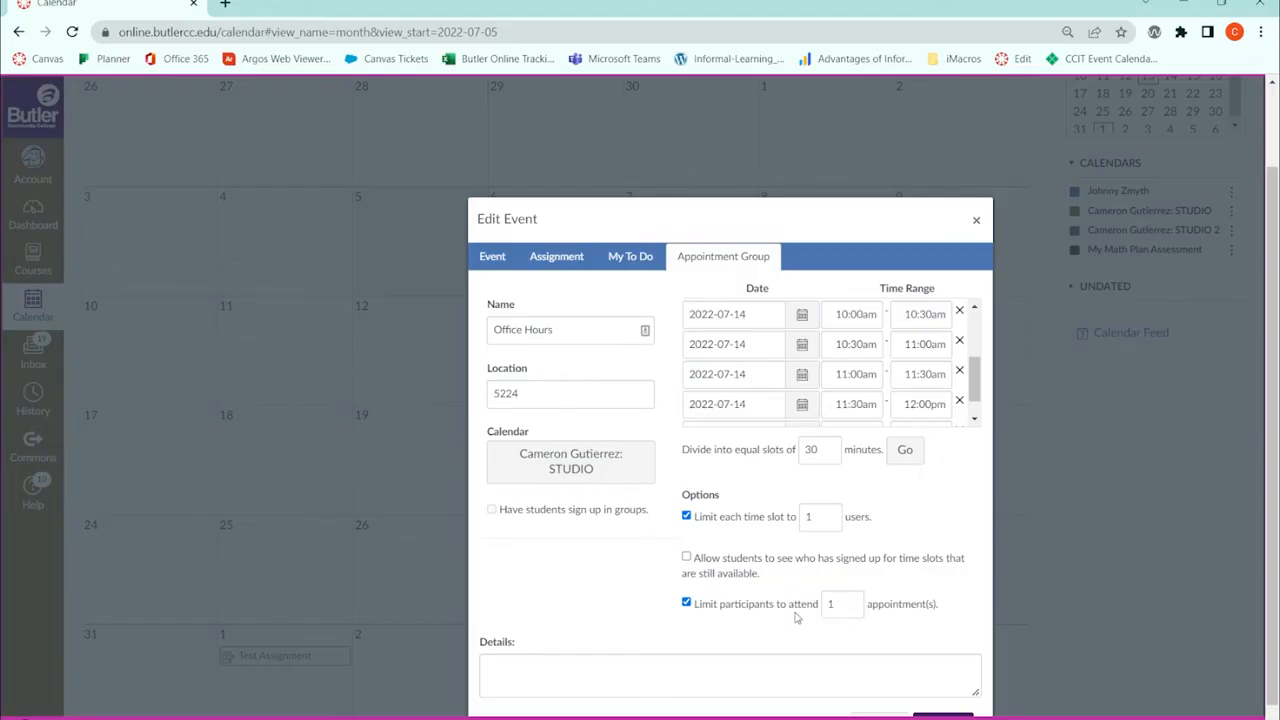
pyautogui.scroll(-1, 796, 618)
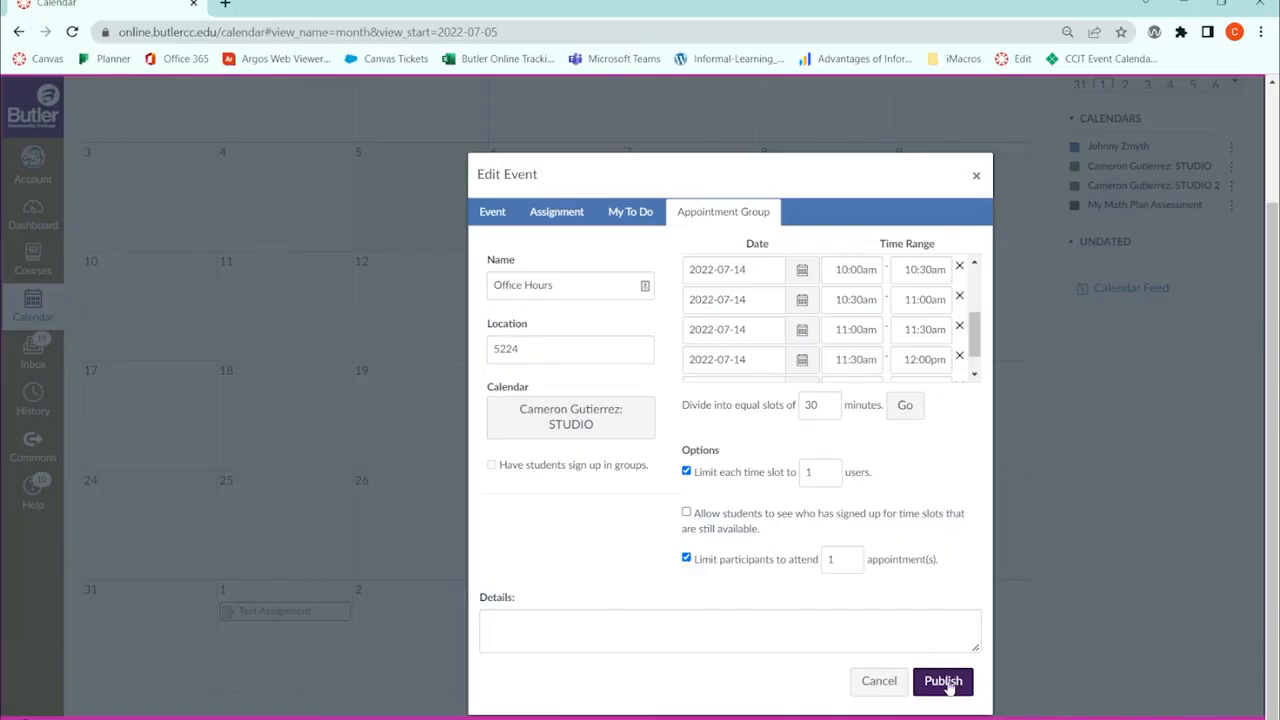
pyautogui.click(943, 681)
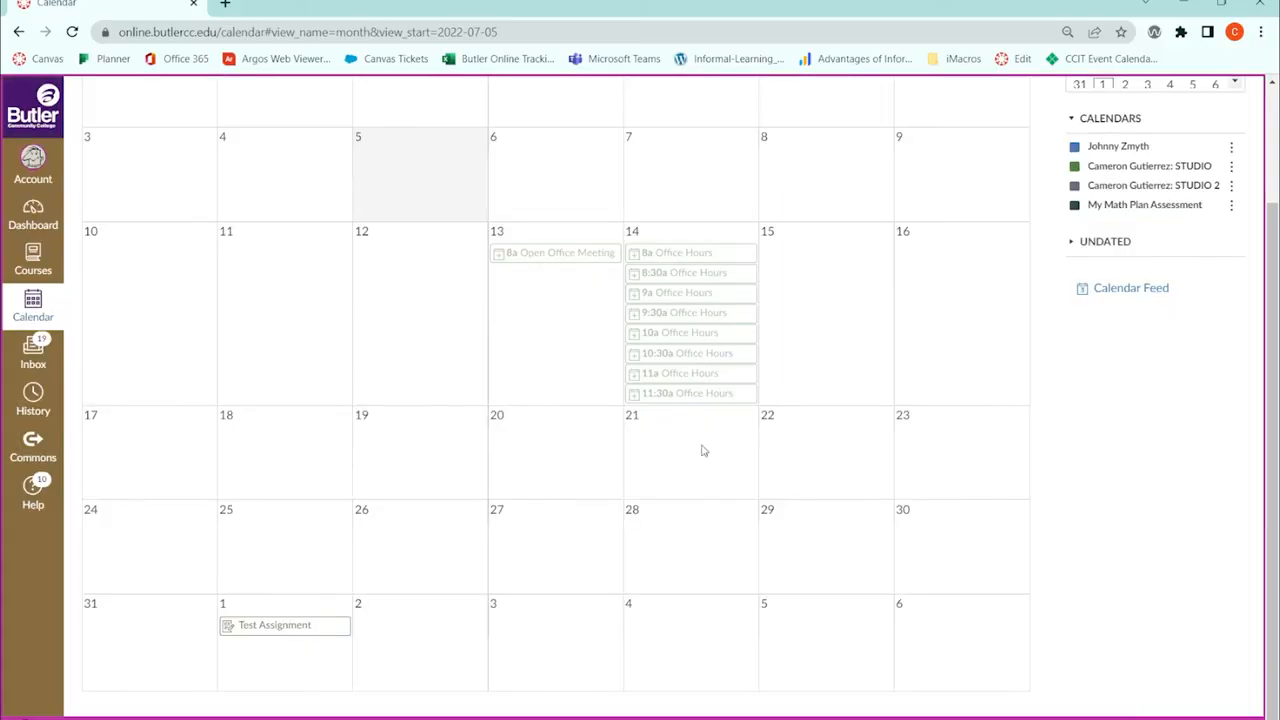
# Start a to-do item on July 19, 2022 titled "Test To-Do" with the time 8:00 pm.
pyautogui.click(374, 475)
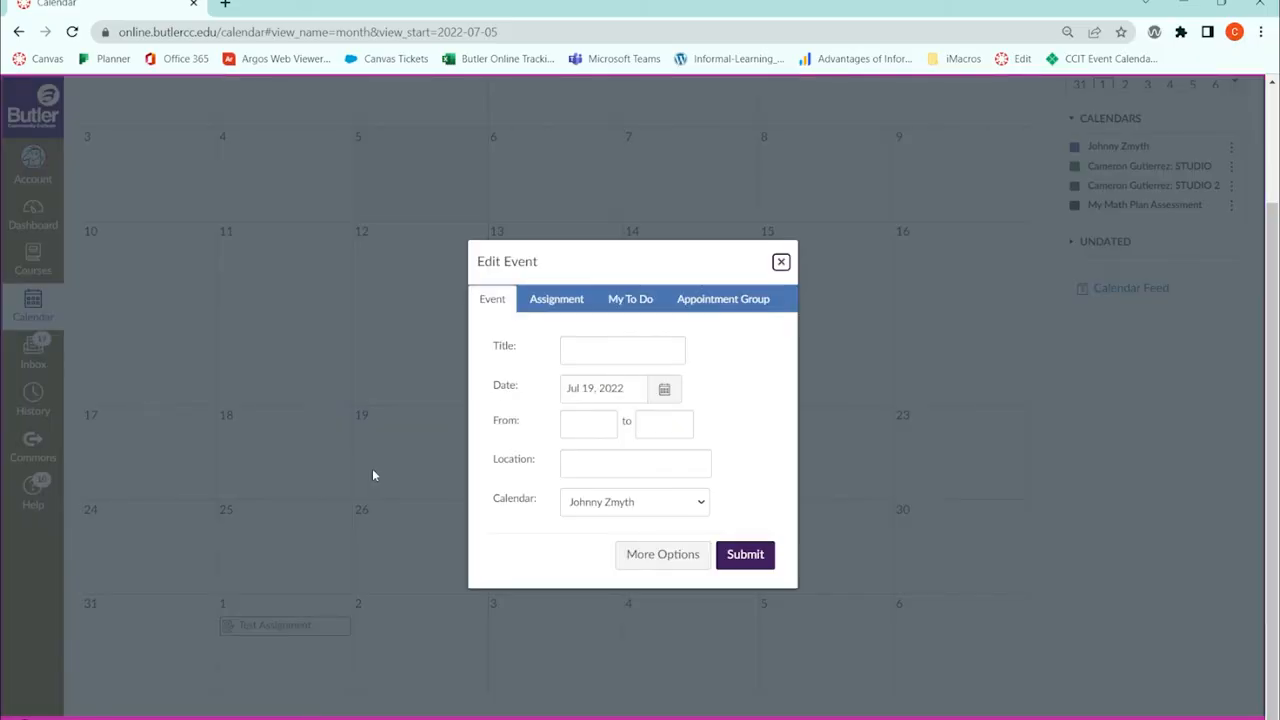
pyautogui.click(624, 297)
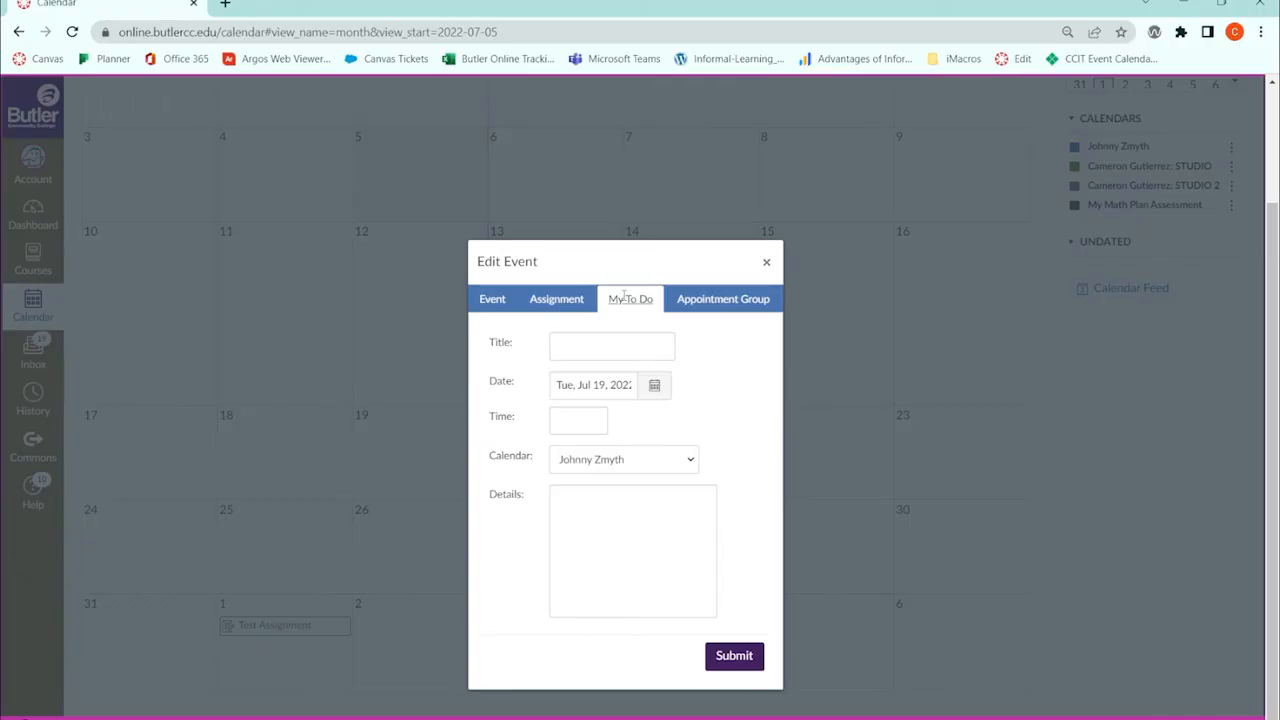
pyautogui.click(616, 348)
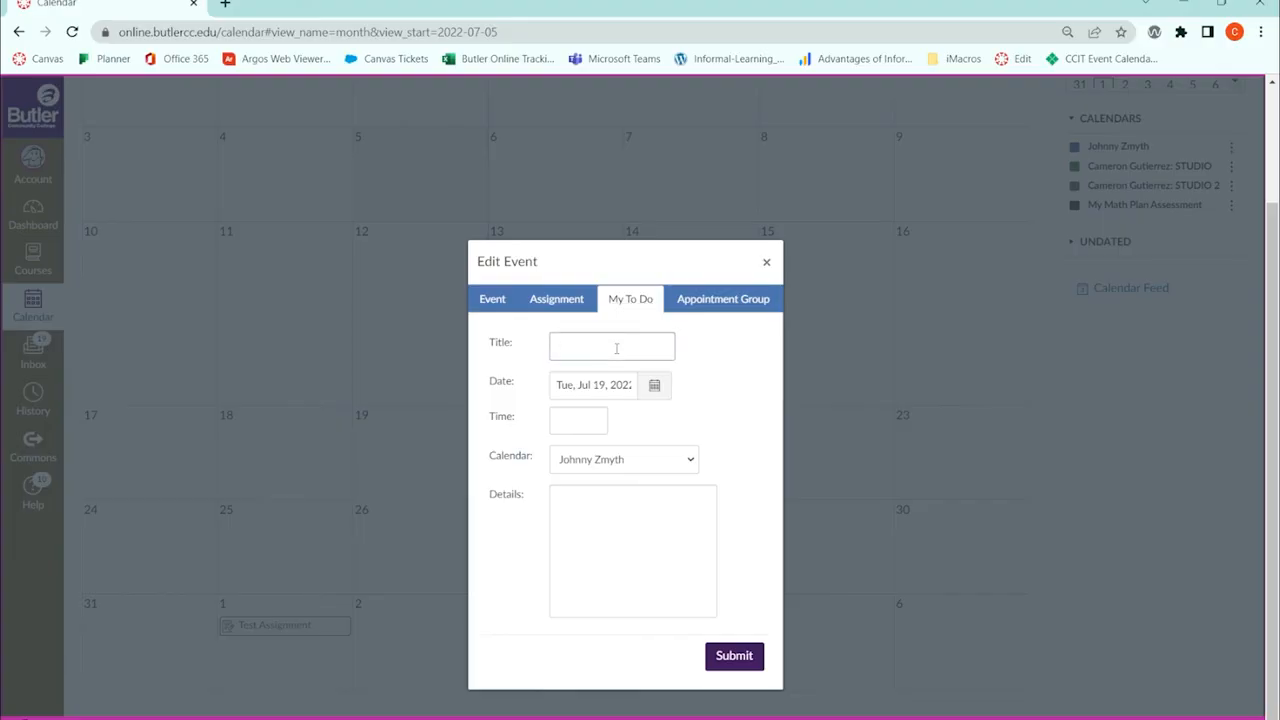
pyautogui.write('Test To-Do')
pyautogui.click(588, 417)
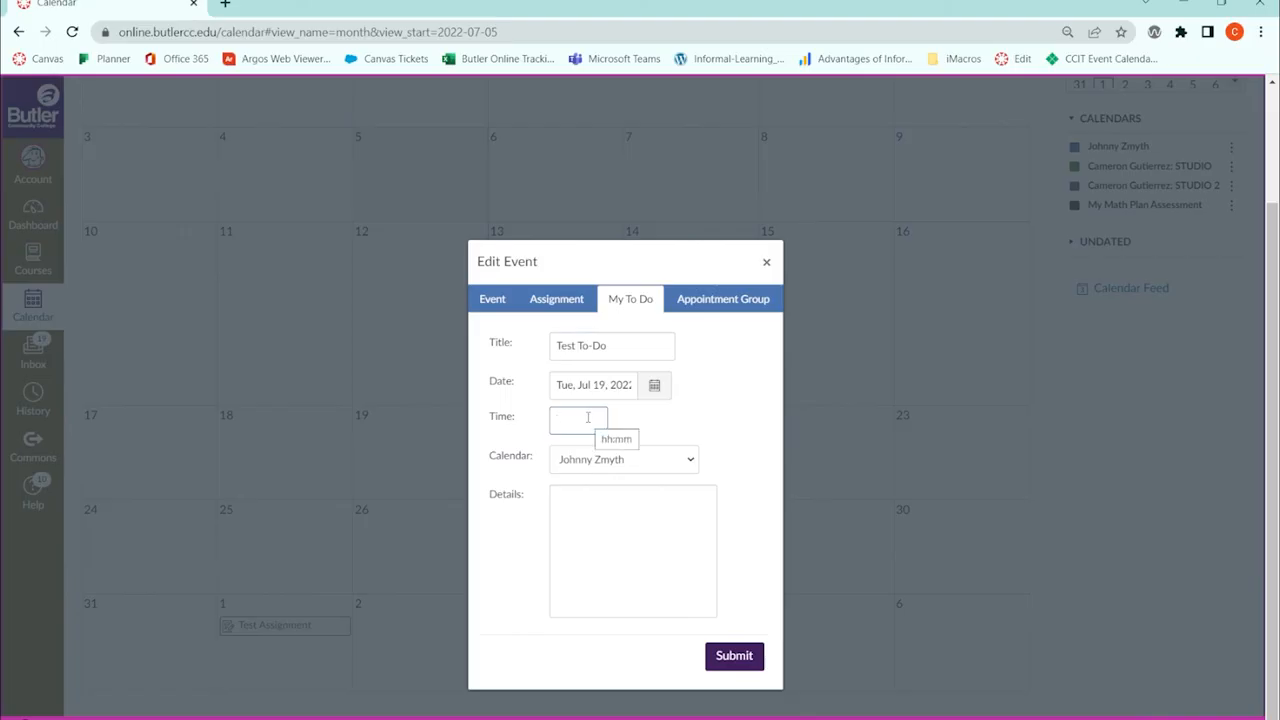
pyautogui.write('8:00')
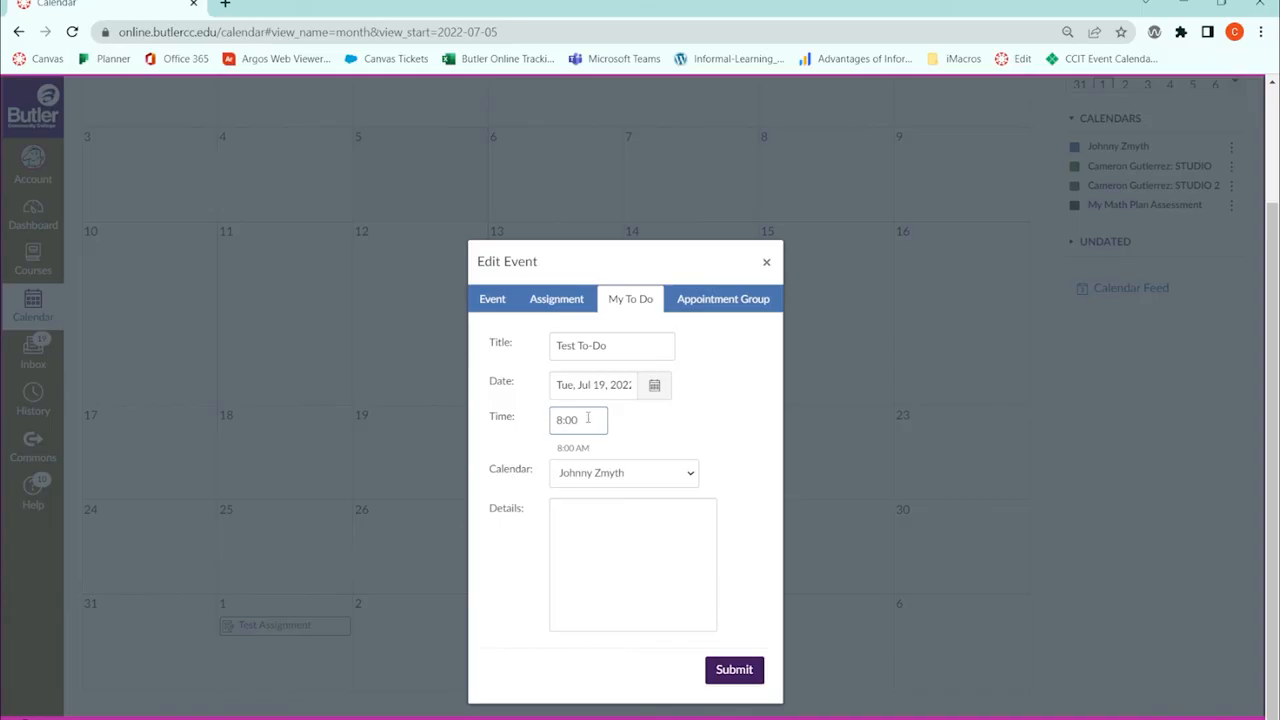
pyautogui.write(' pm')
# Keep the to-do on the user's personal calendar and submit it.
pyautogui.click(633, 477)
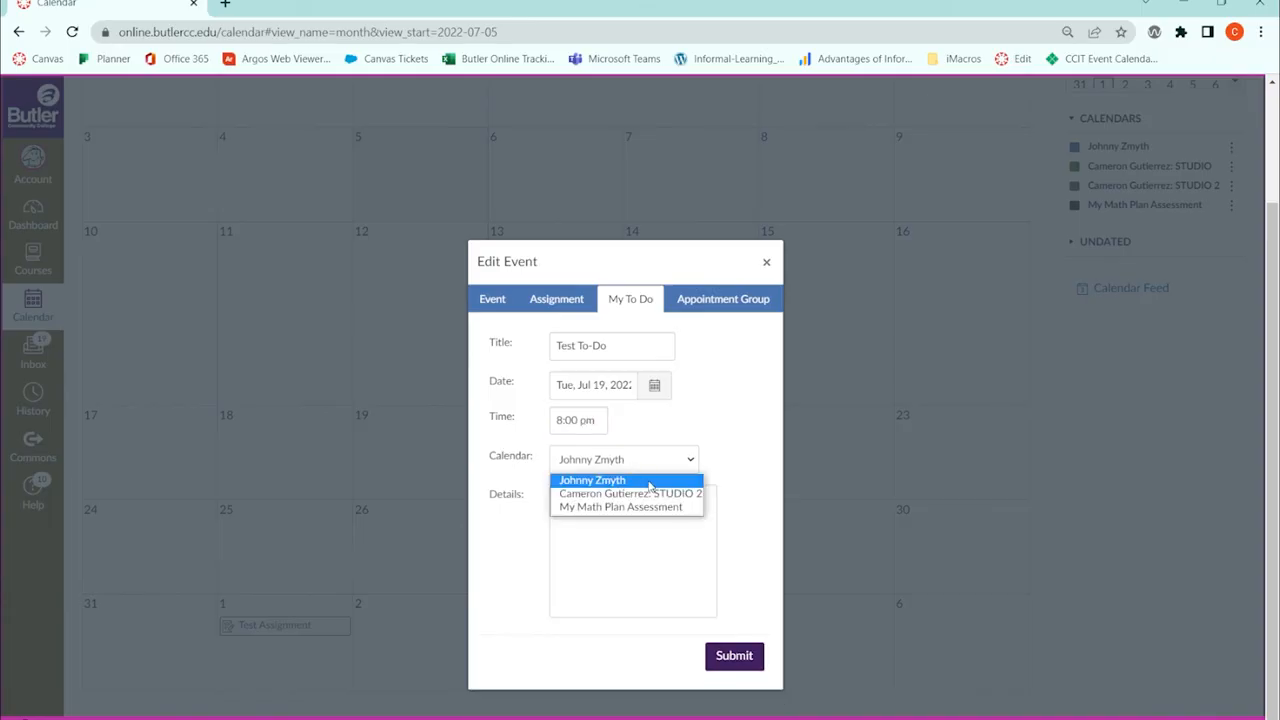
pyautogui.click(594, 462)
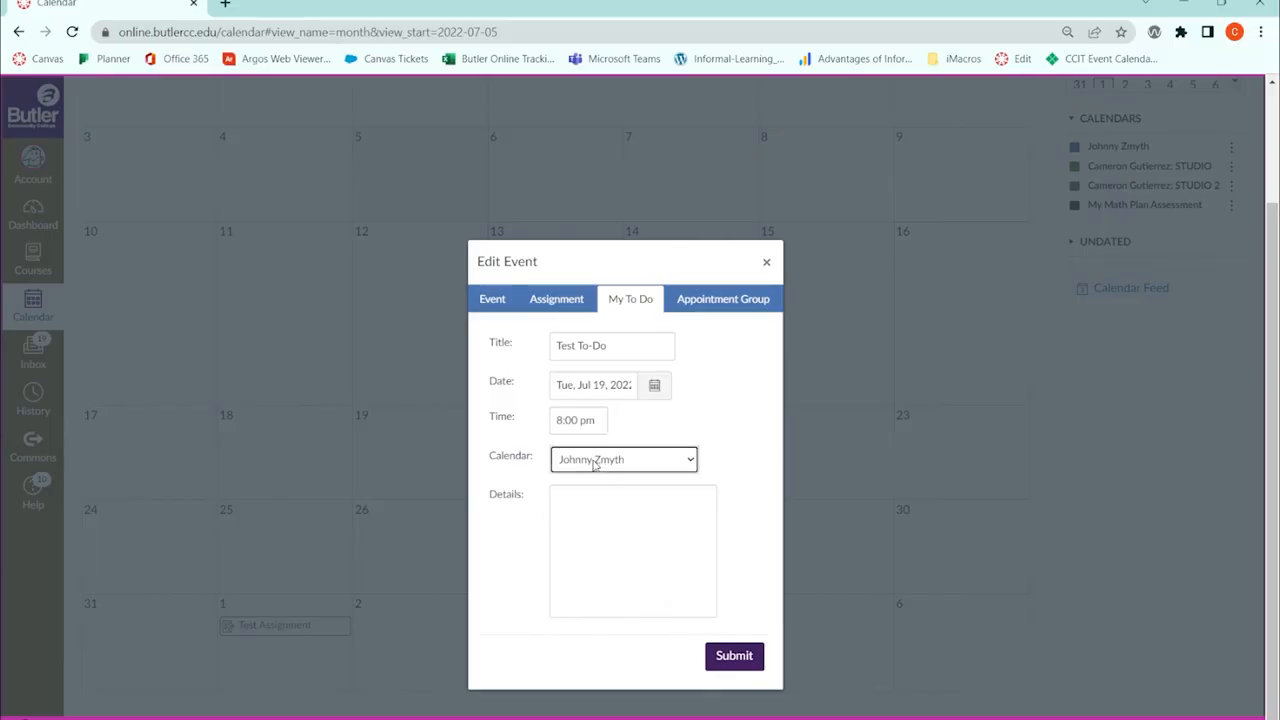
pyautogui.click(732, 656)
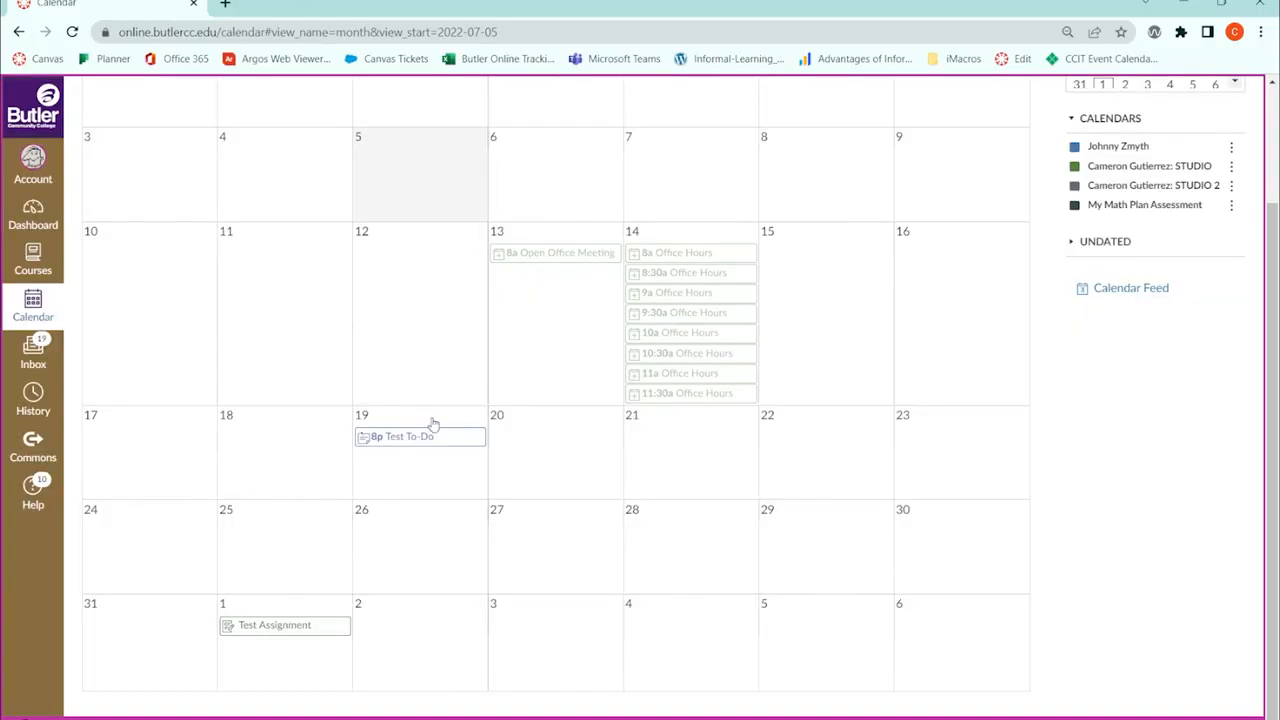